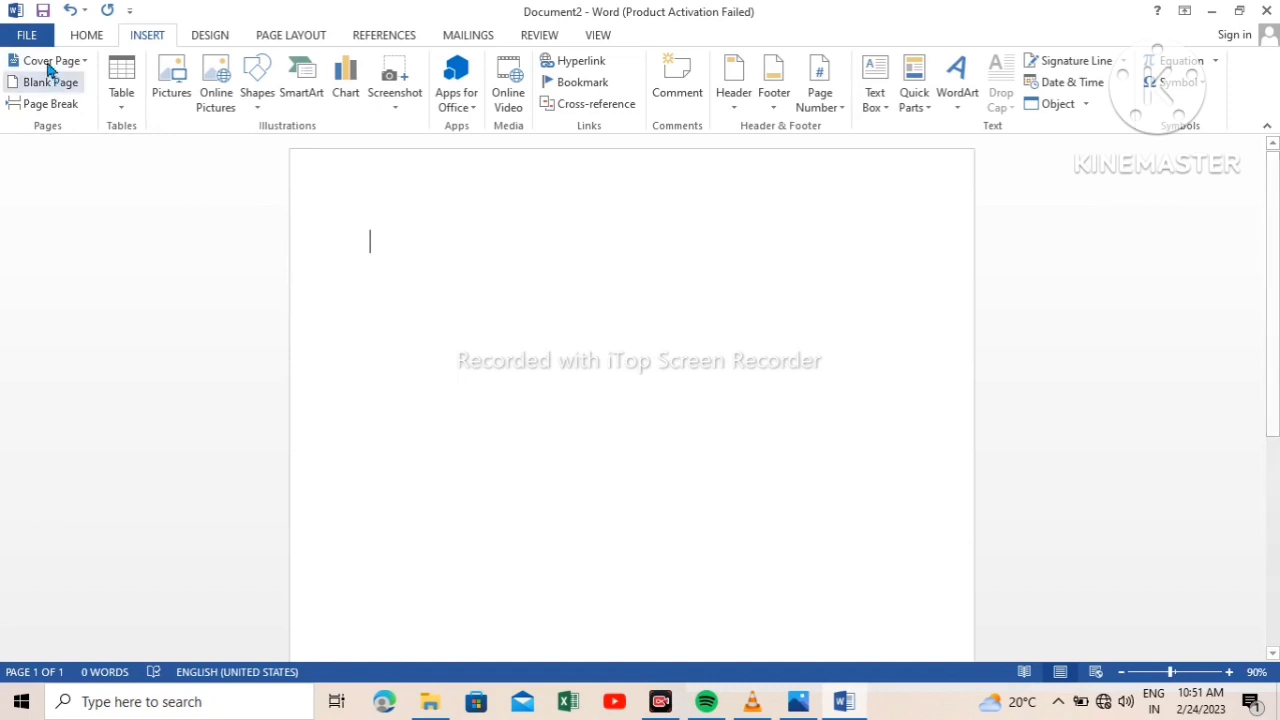
# - Insert the built-in Conservative cover page into the blank document
pyautogui.click(47, 63)
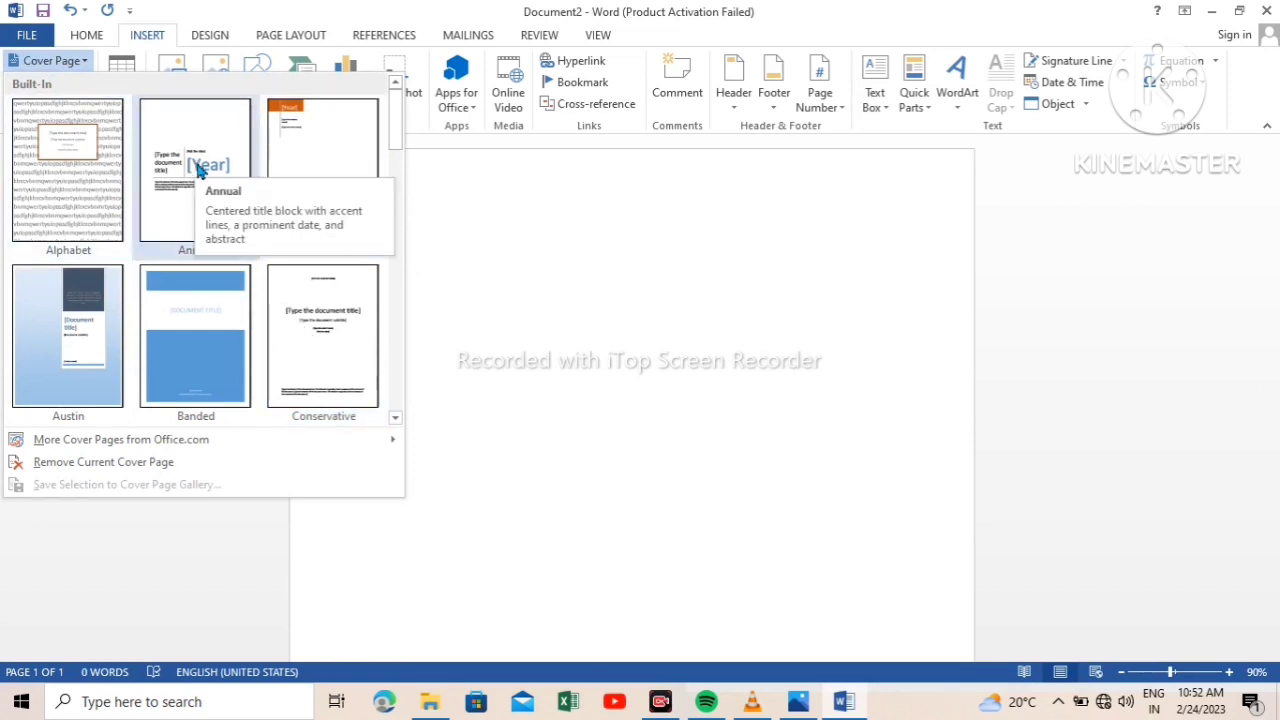
pyautogui.scroll(-3, 228, 197)
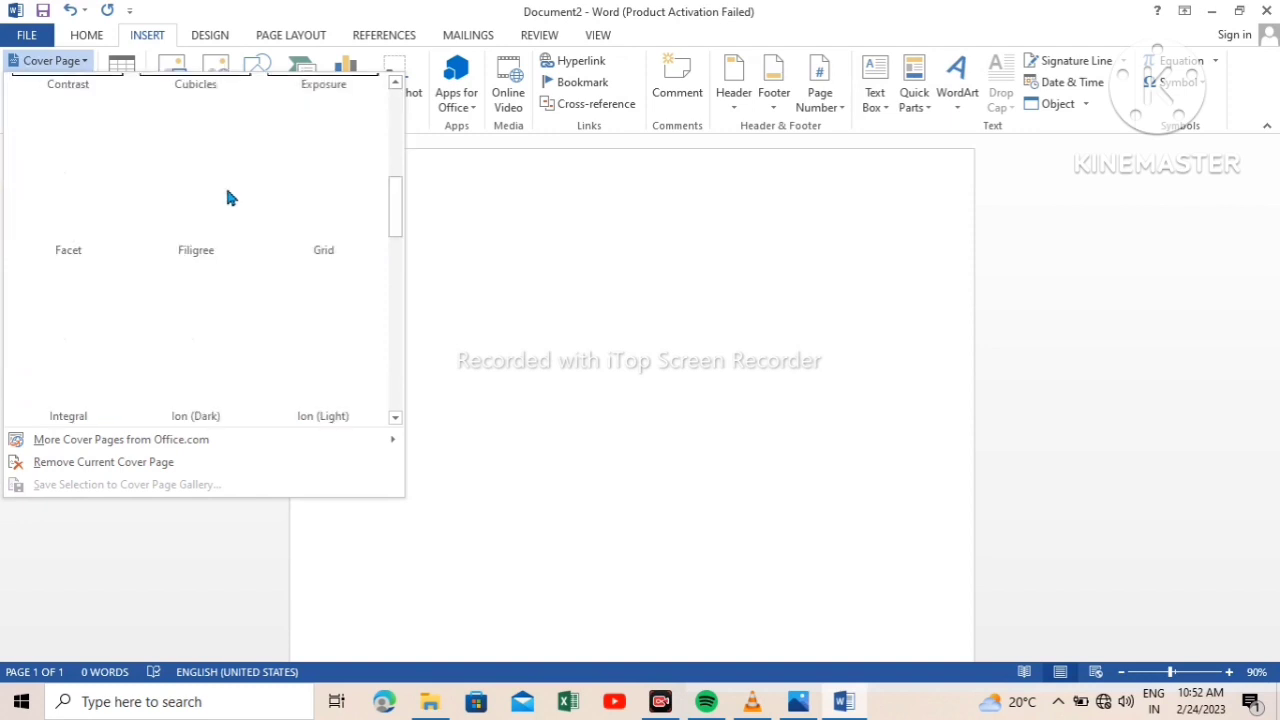
pyautogui.scroll(-3, 228, 197)
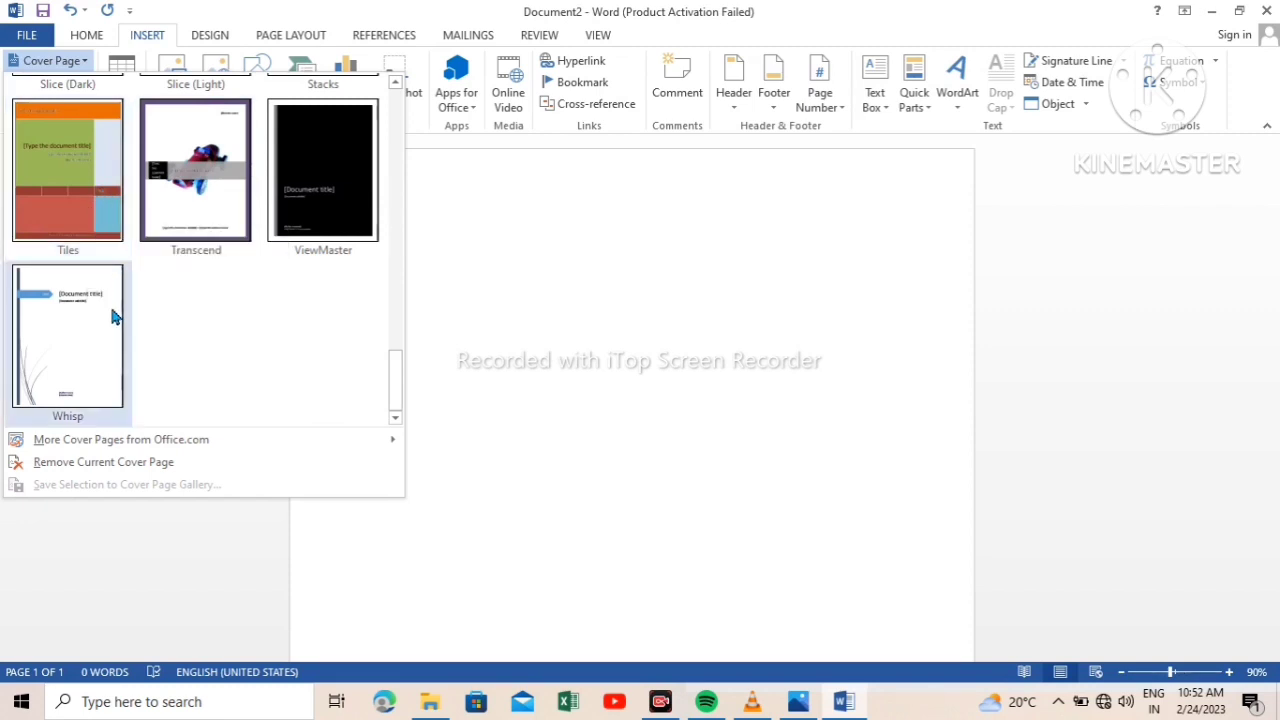
pyautogui.scroll(10, 98, 320)
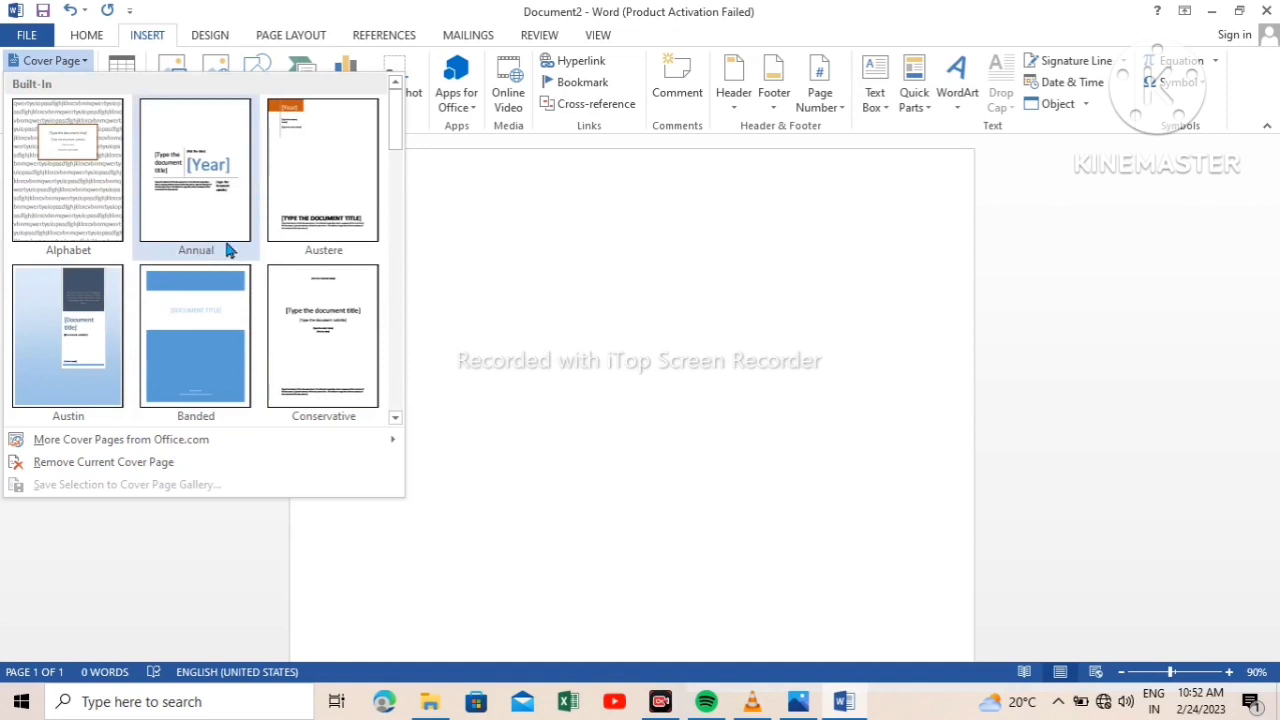
pyautogui.click(303, 328)
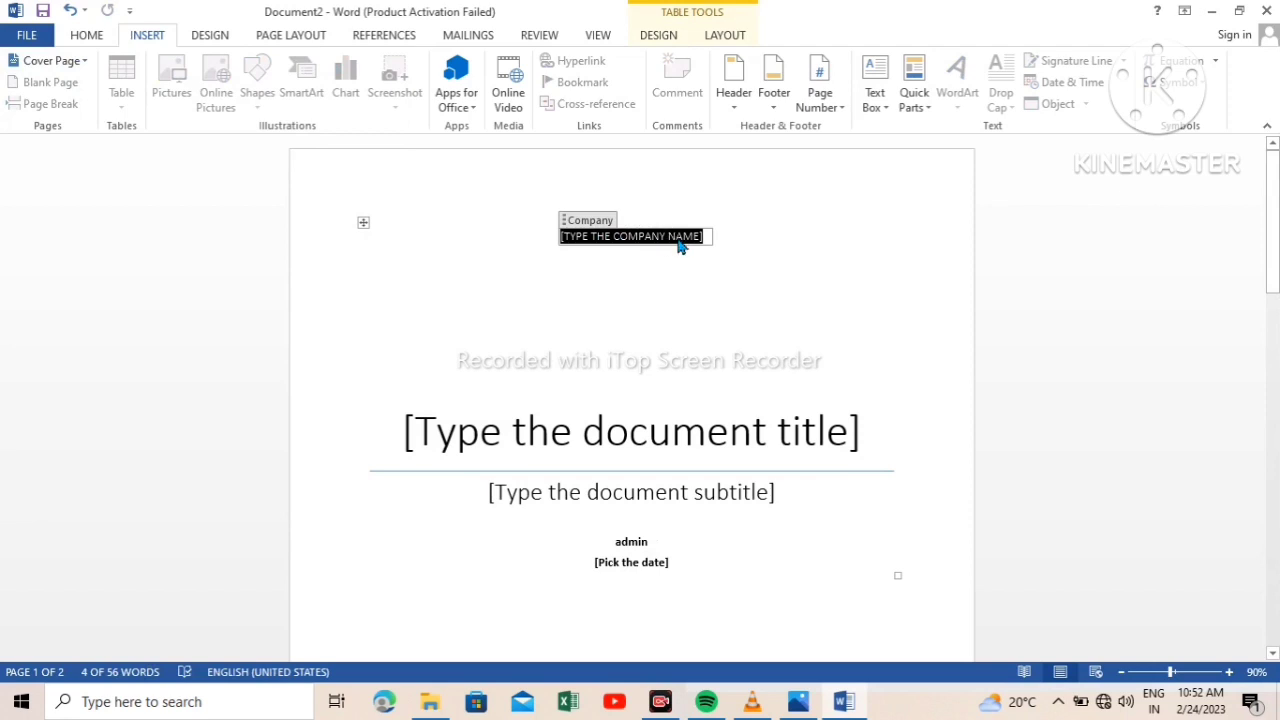
# - Fill in the cover page's company name as "SONU PVT LTD COMPANY"
pyautogui.write('S')
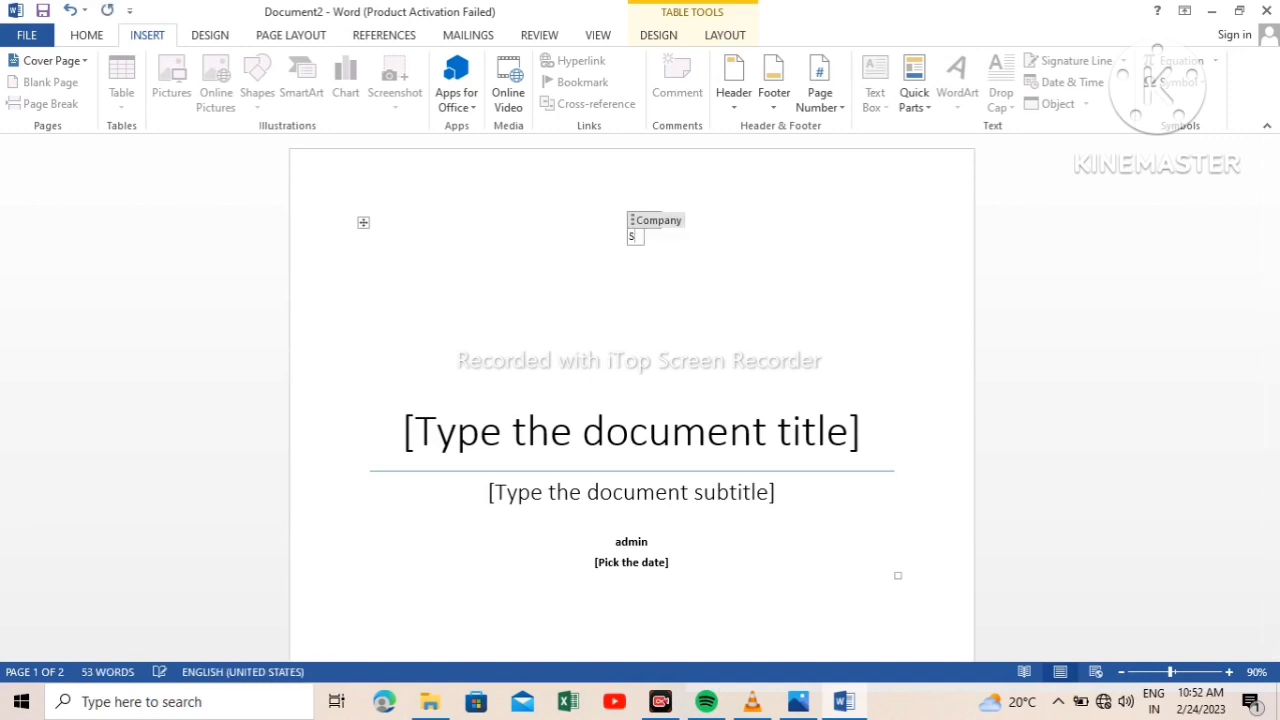
pyautogui.write('ONU')
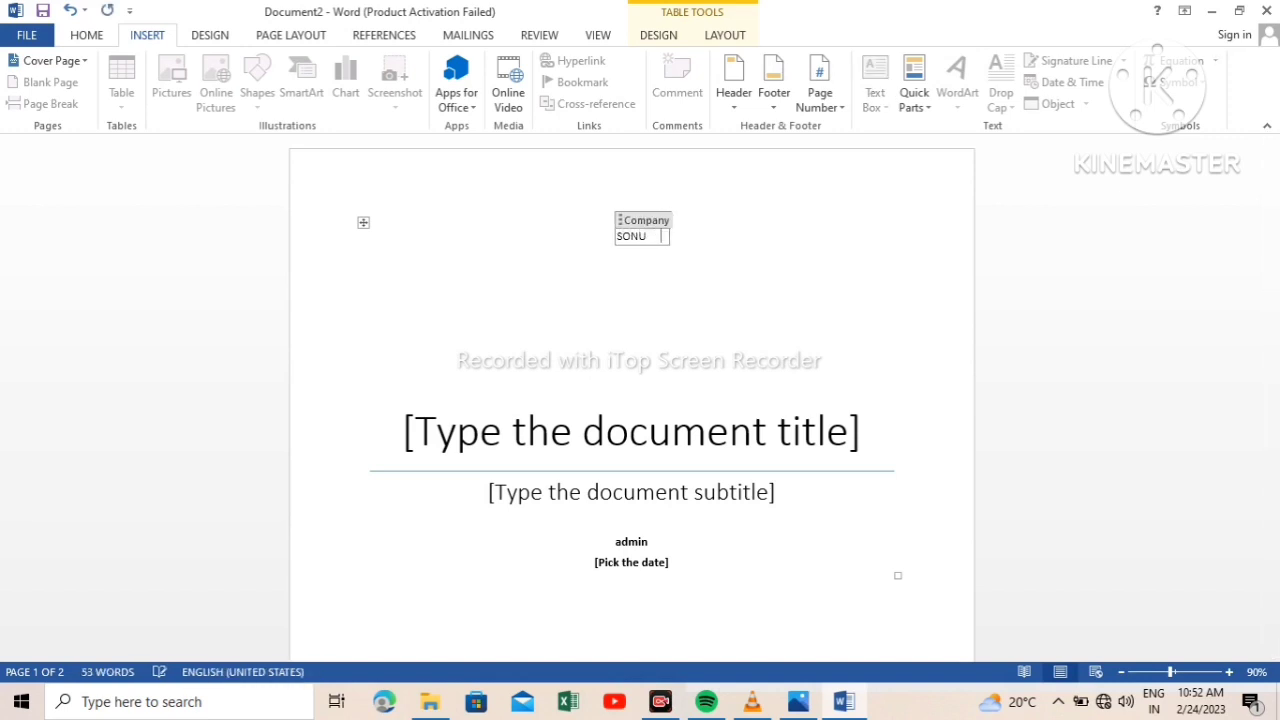
pyautogui.write('  P')
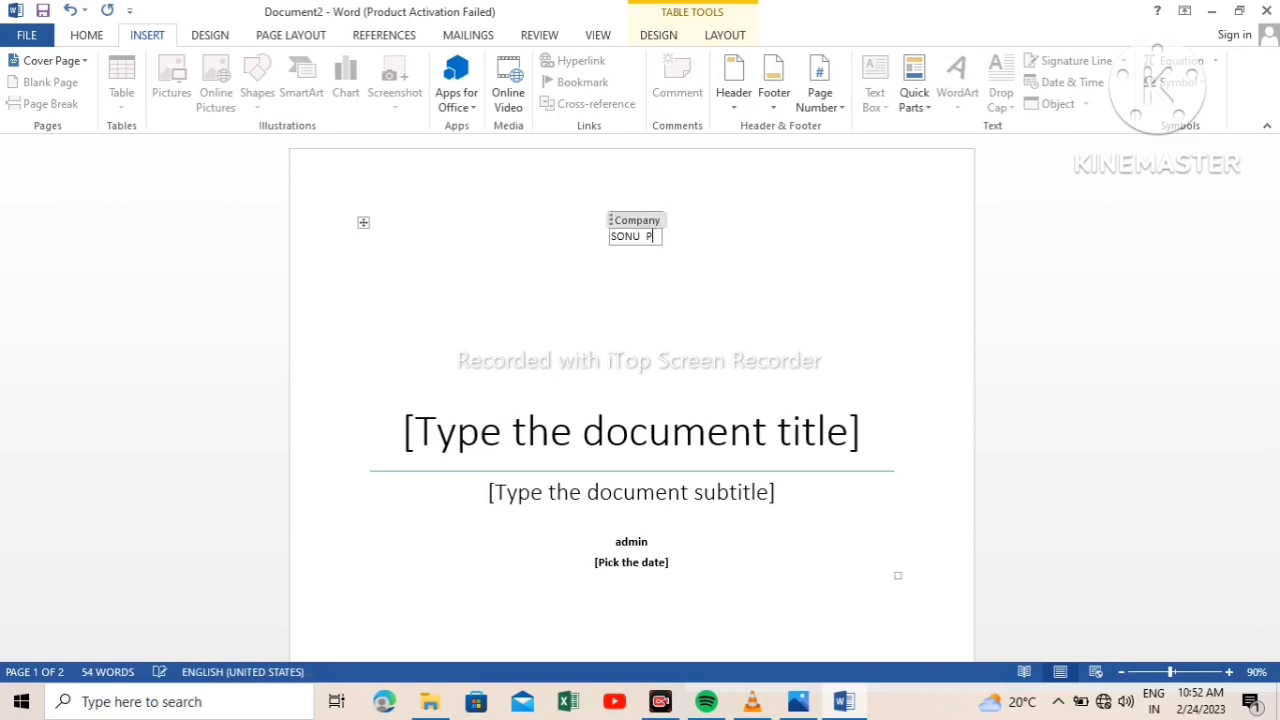
pyautogui.write('VT L')
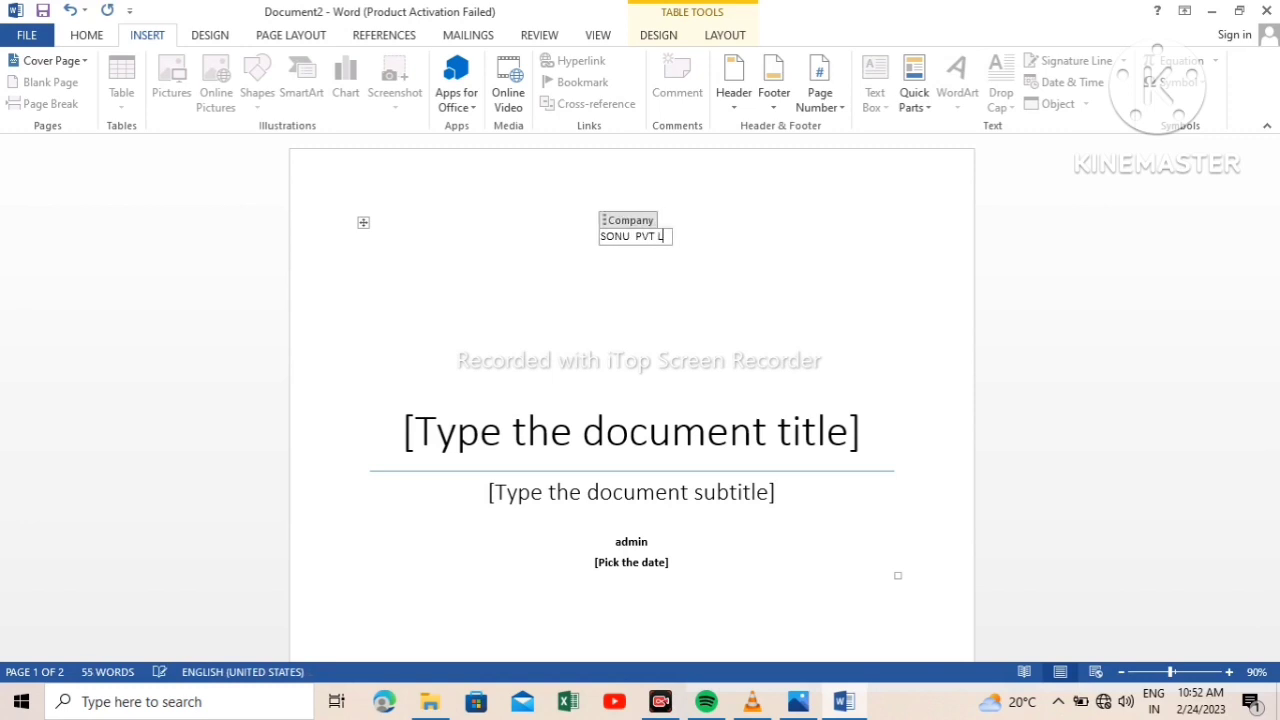
pyautogui.write('TD COM')
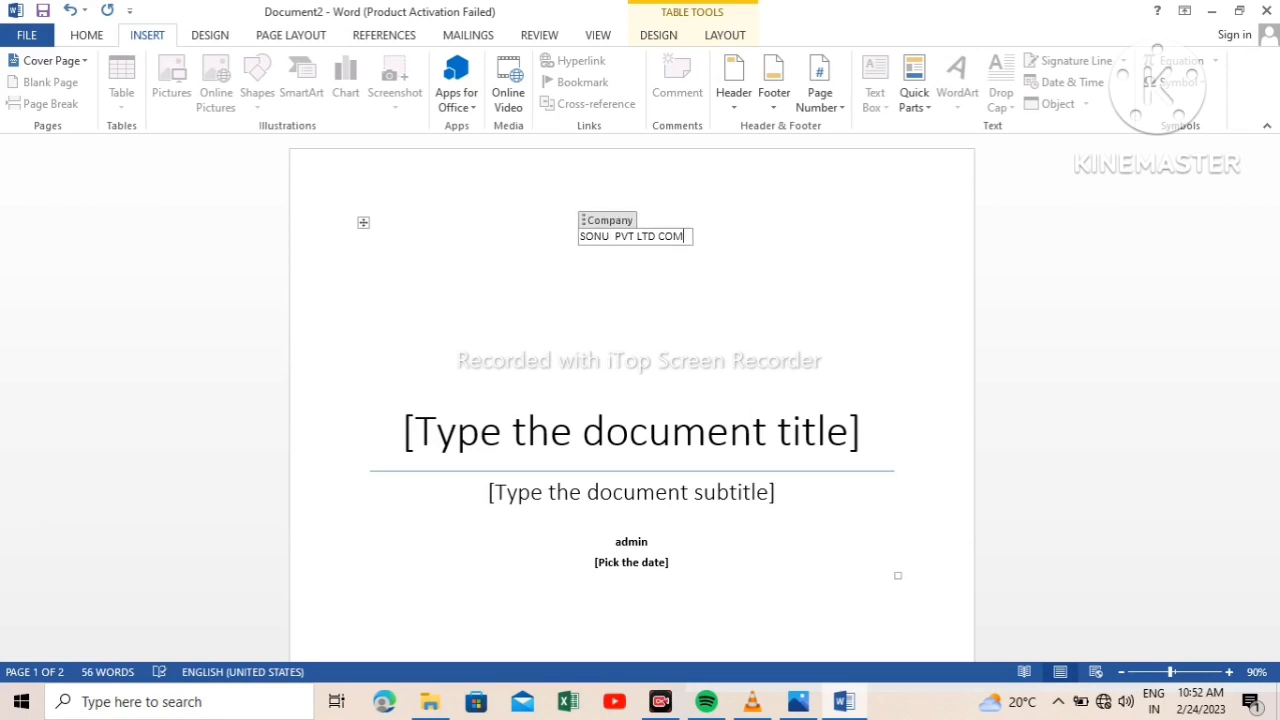
pyautogui.write('PANY')
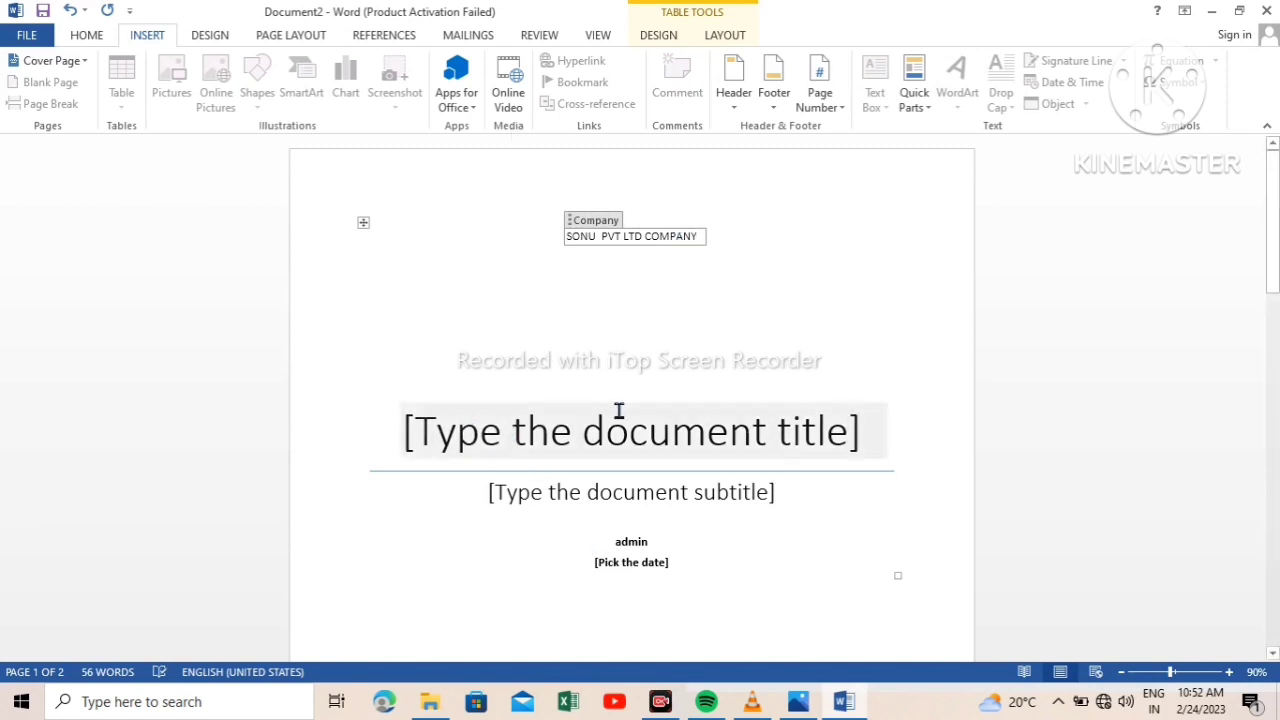
# - Set the cover page's title to the first word of the company name and its subtitle to "GFHLKOHLIJL;"
pyautogui.click(580, 440)
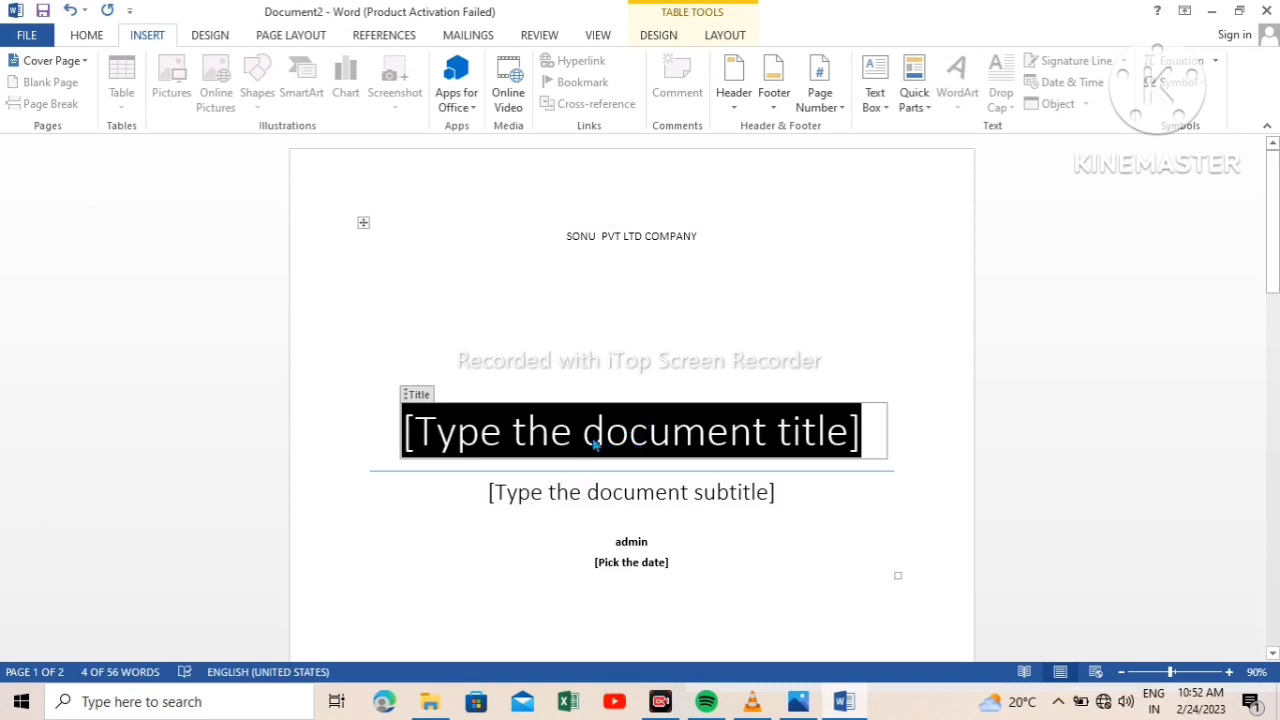
pyautogui.write('S')
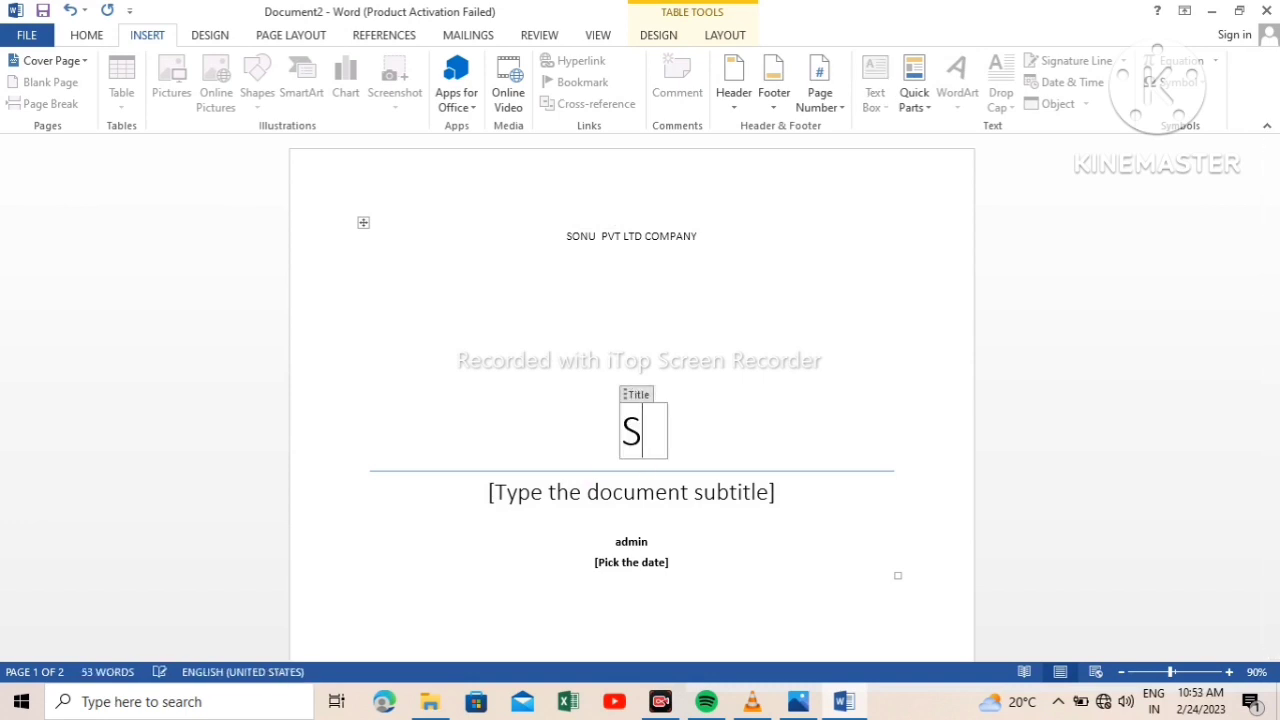
pyautogui.write('ONU')
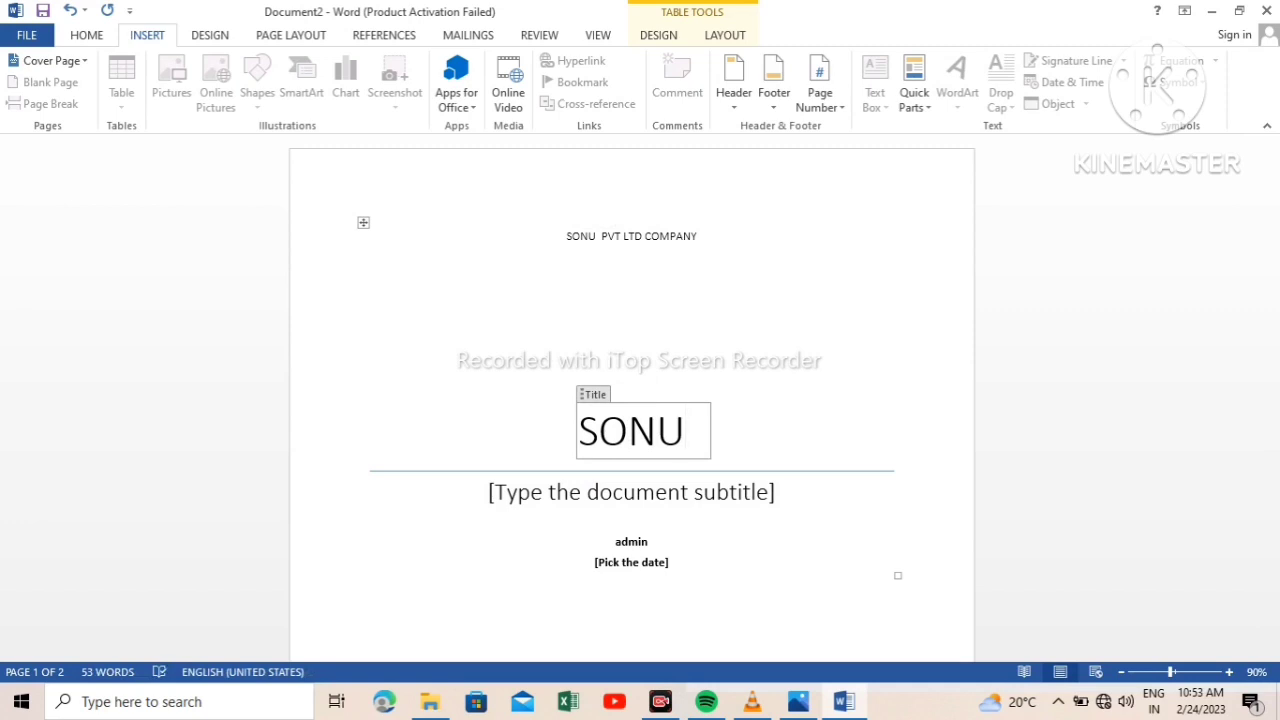
pyautogui.click(663, 500)
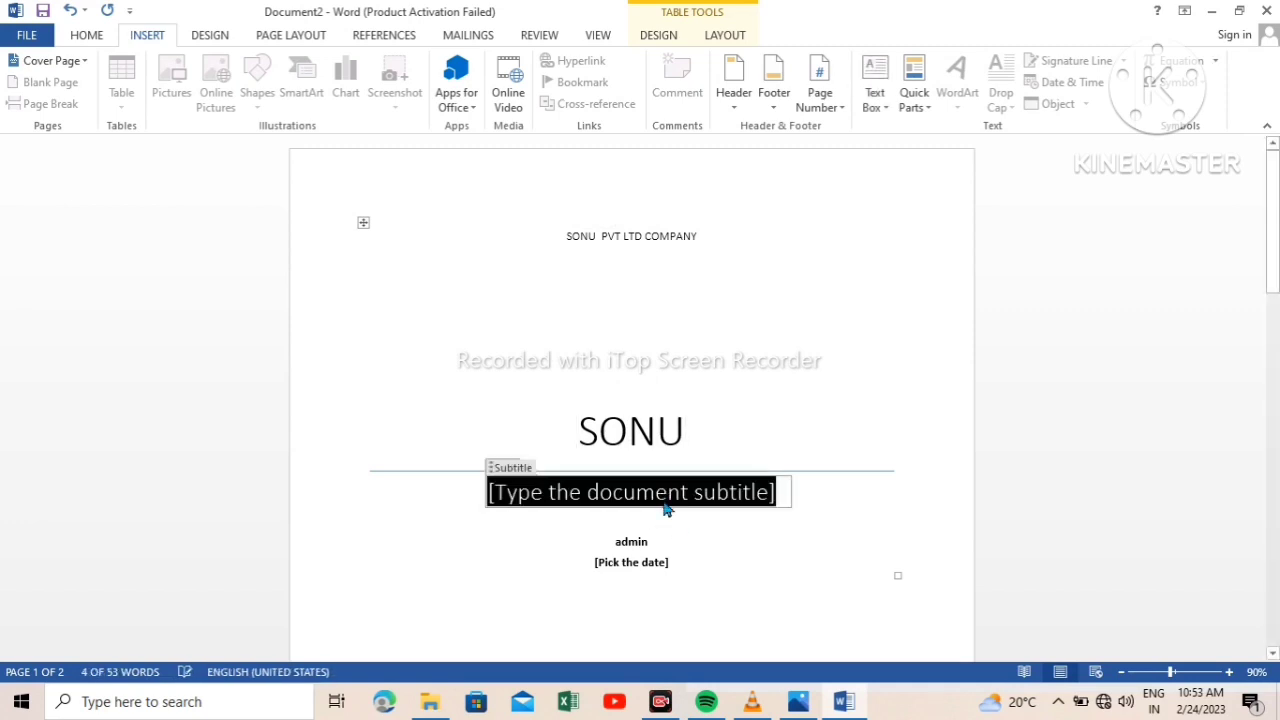
pyautogui.write('GFHLK')
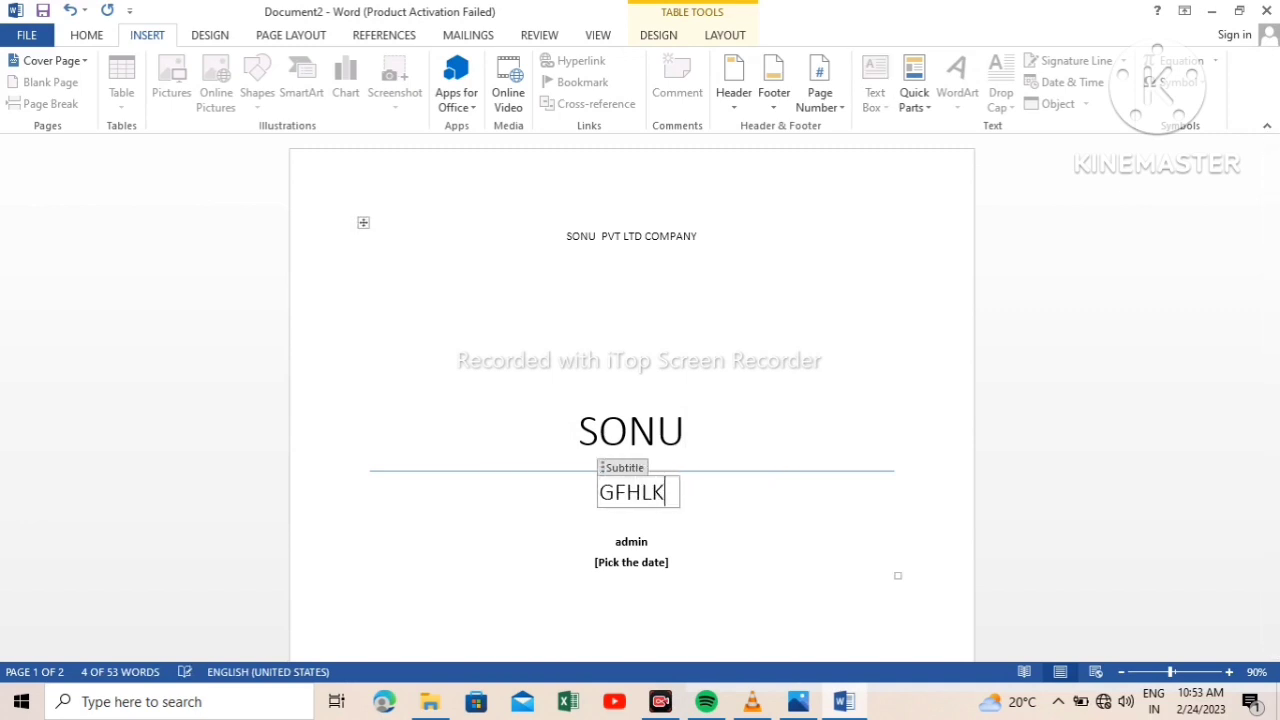
pyautogui.write('OHLIJL;')
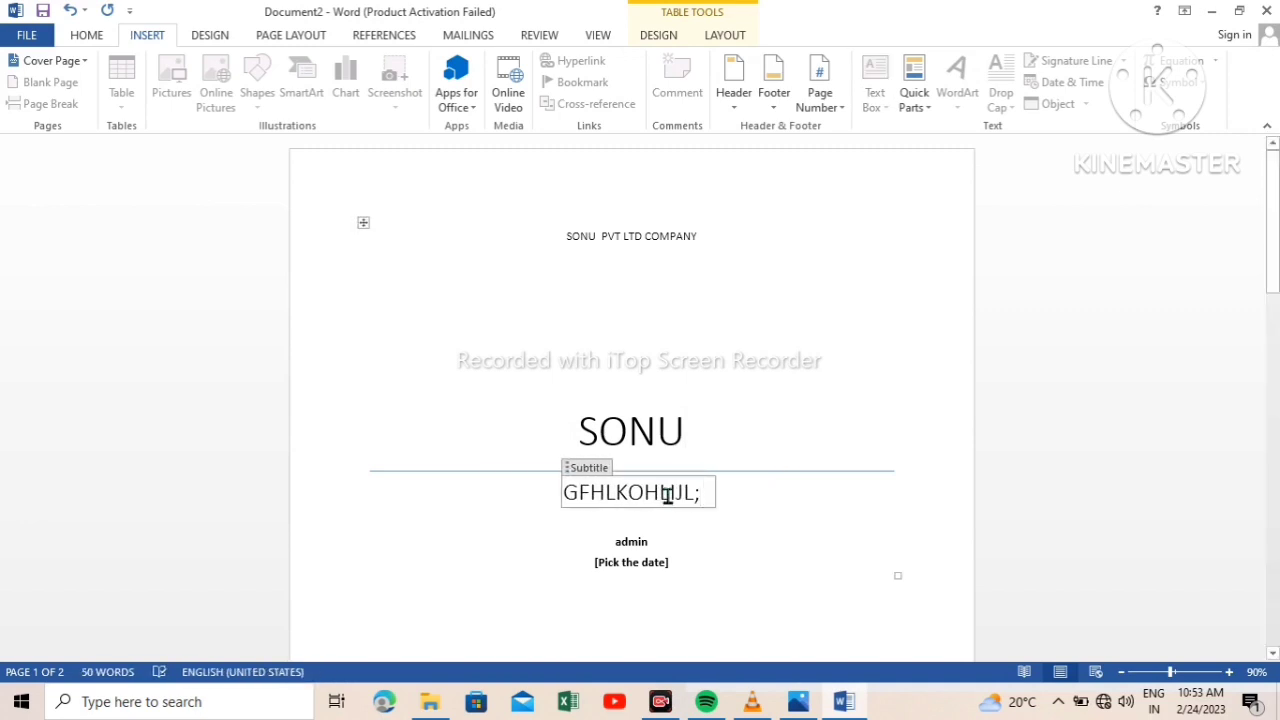
# - Look over the filled-in cover page and the other built-in cover page designs available in the gallery
pyautogui.scroll(-3, 662, 490)
pyautogui.scroll(3, 659, 487)
pyautogui.click(58, 60)
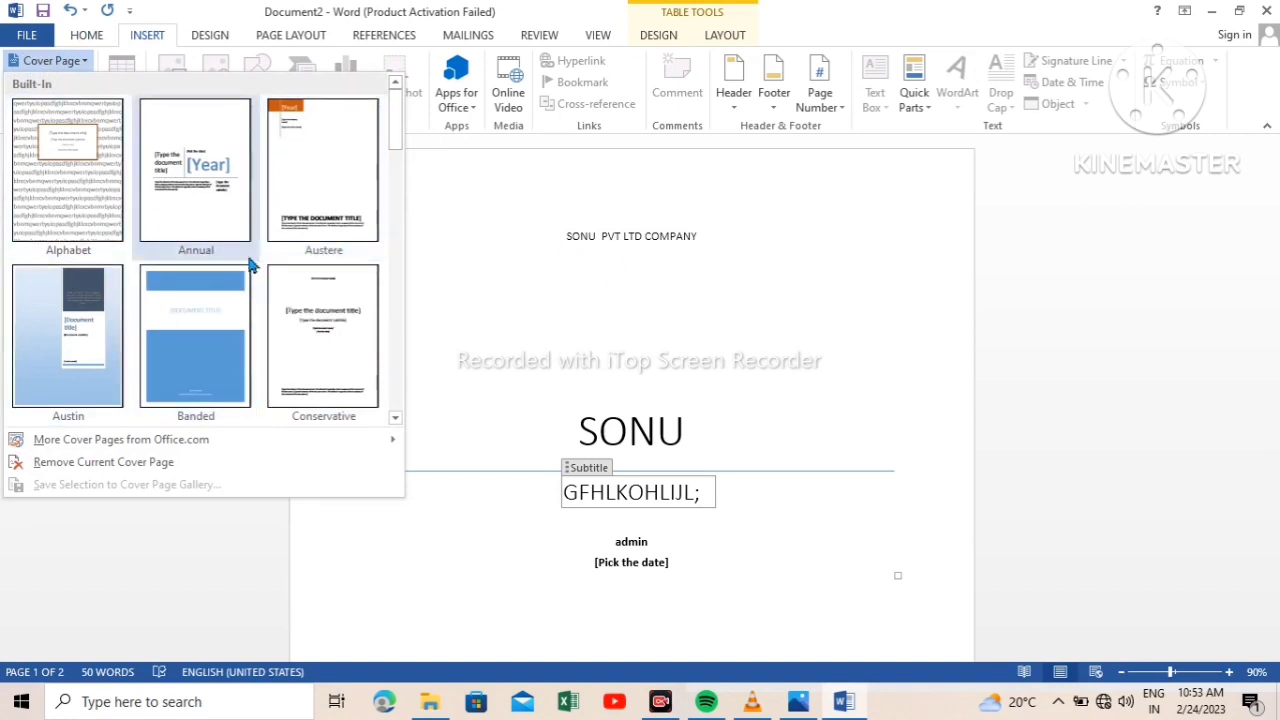
pyautogui.scroll(-5, 250, 263)
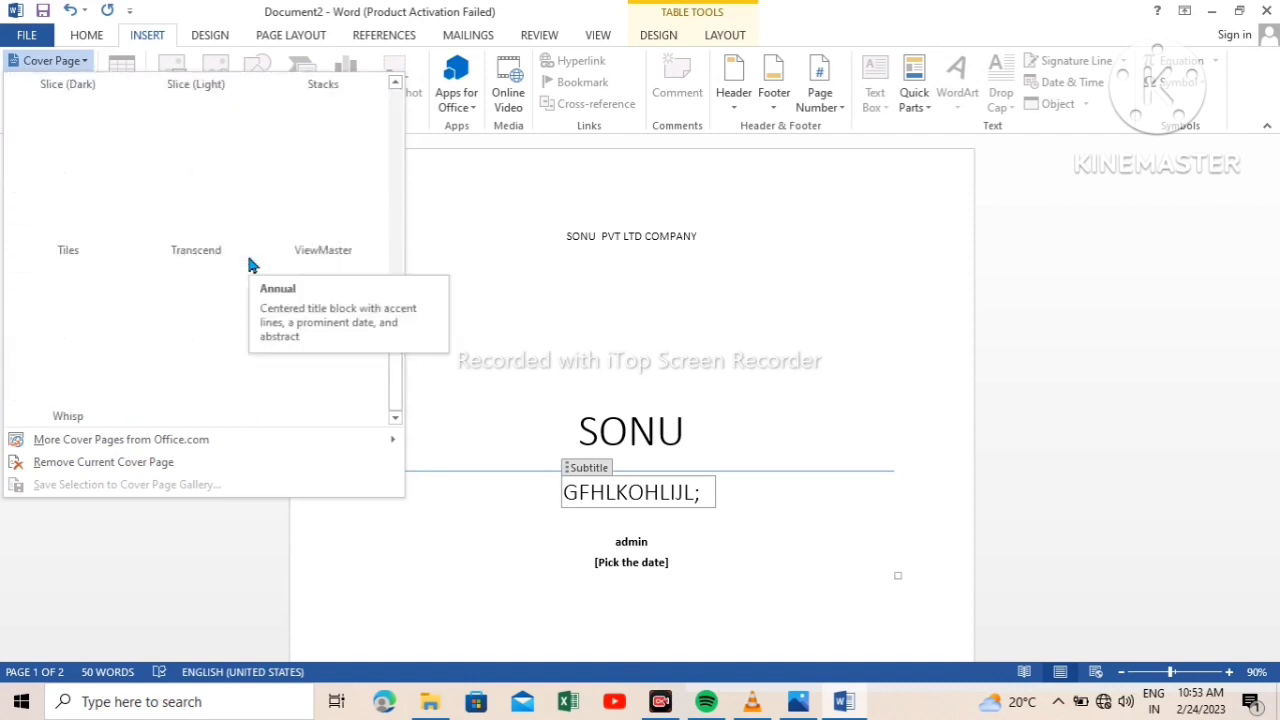
pyautogui.scroll(5, 250, 263)
pyautogui.scroll(-5, 250, 263)
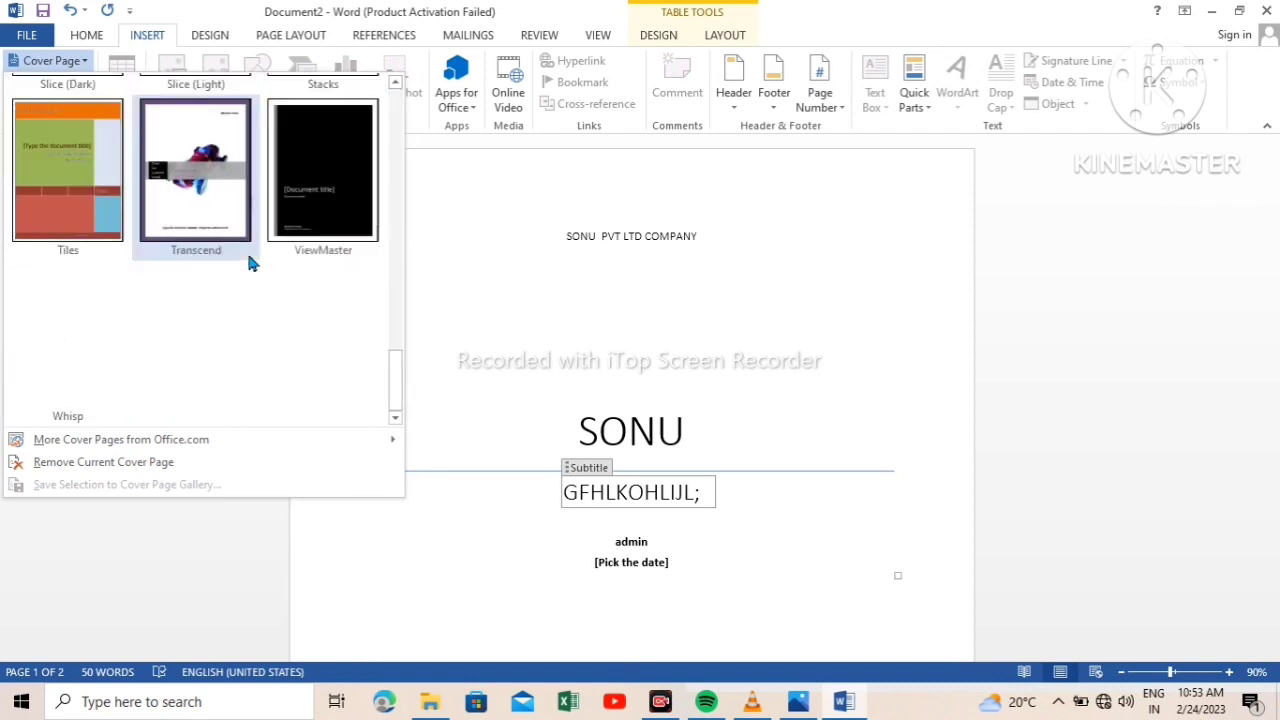
pyautogui.scroll(5, 250, 263)
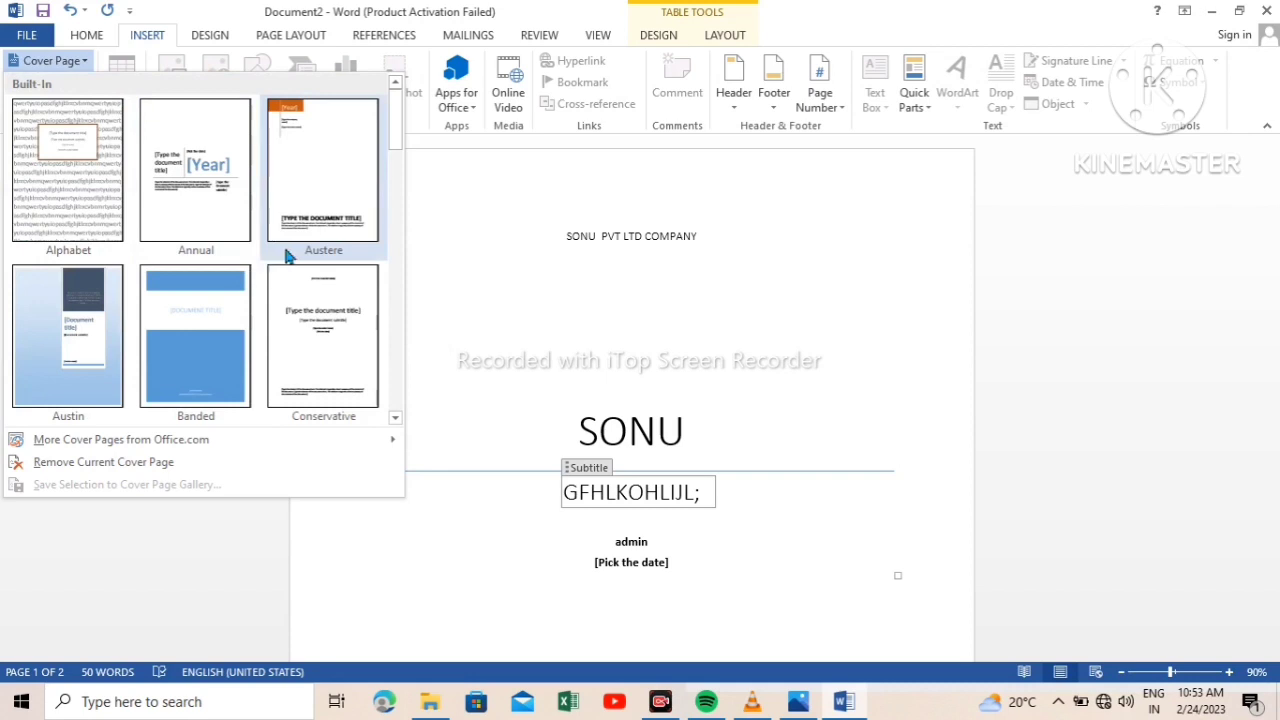
pyautogui.click(668, 335)
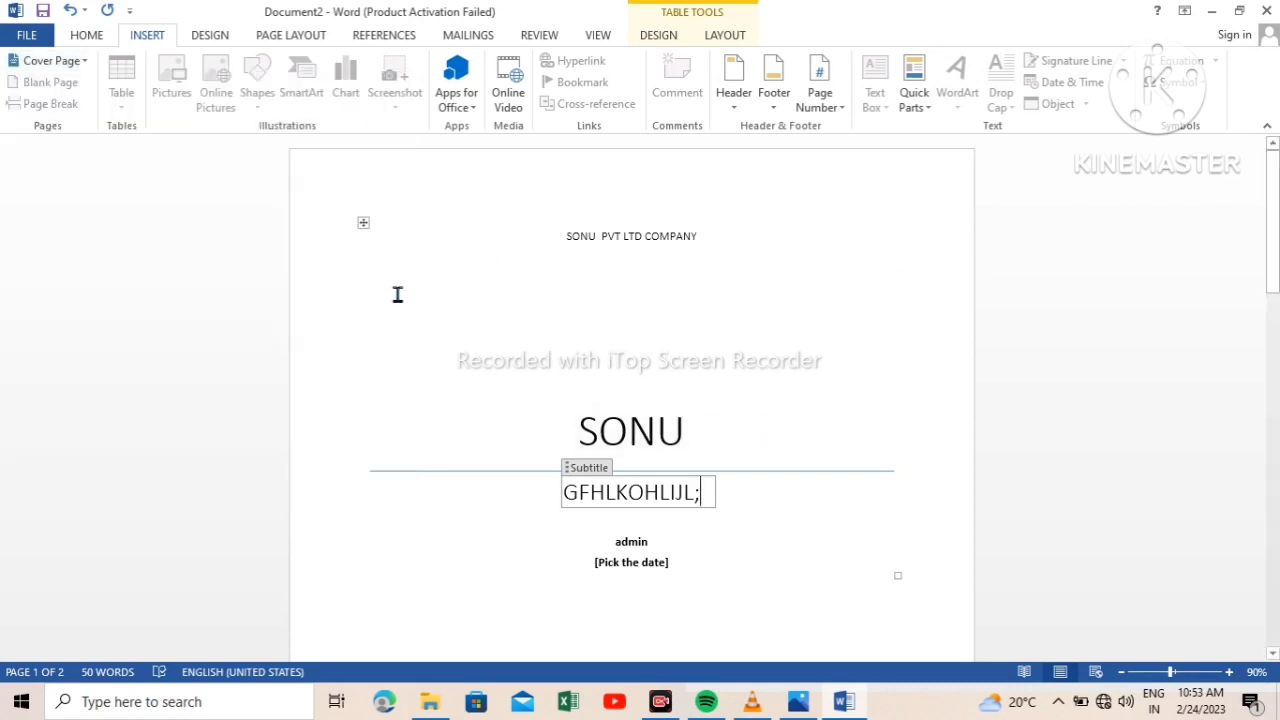
pyautogui.scroll(-3, 667, 395)
pyautogui.scroll(2, 667, 395)
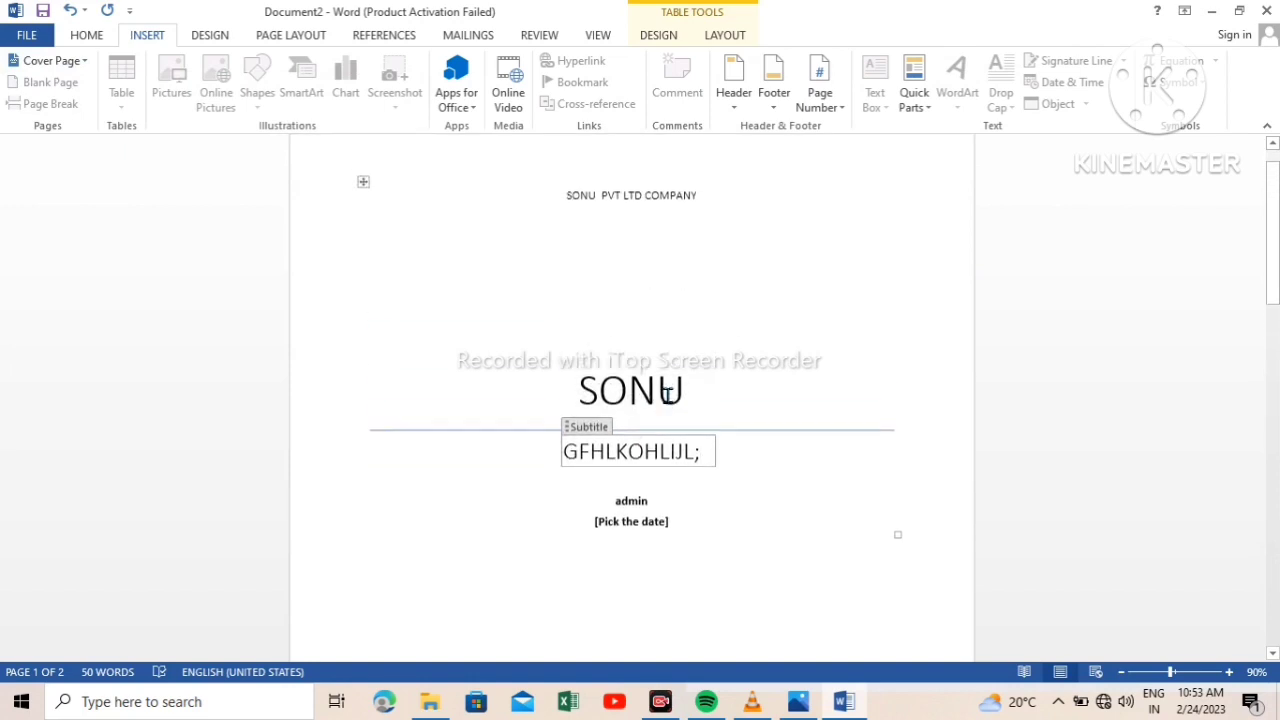
pyautogui.scroll(1, 667, 395)
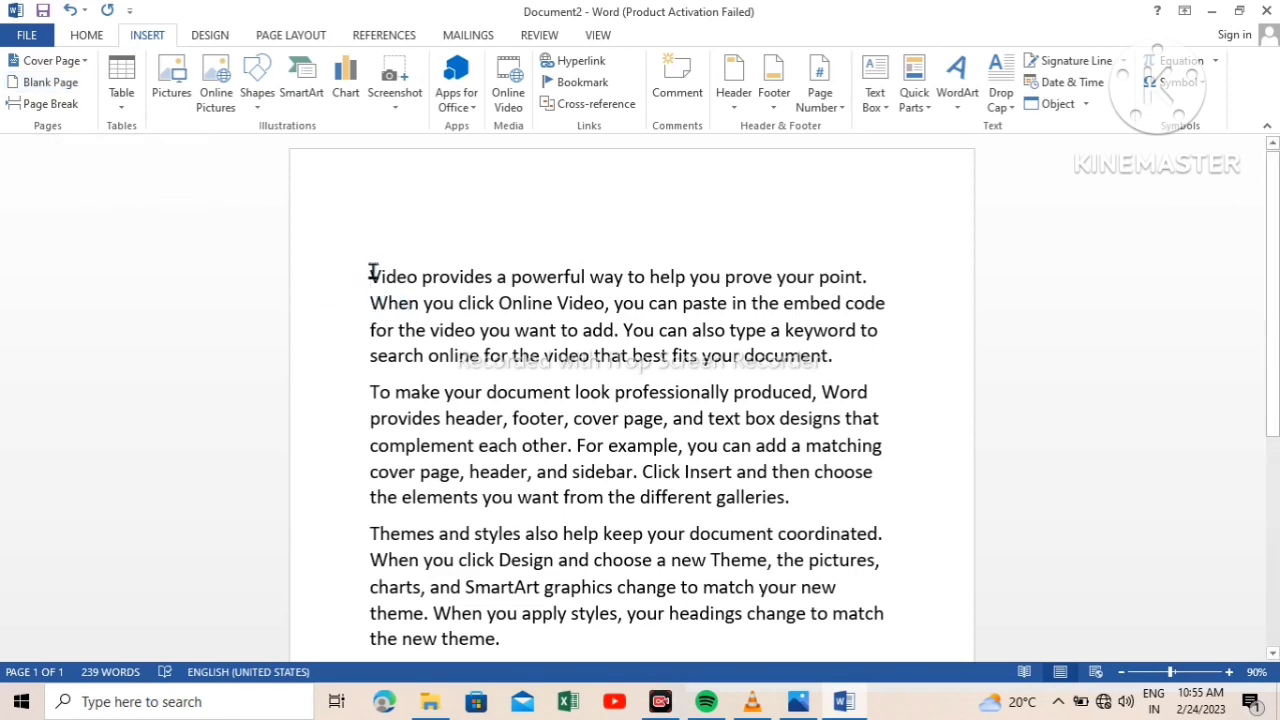
# - Insert a blank page after the last paragraph, the one ending "even on another device."
pyautogui.scroll(-5, 474, 298)
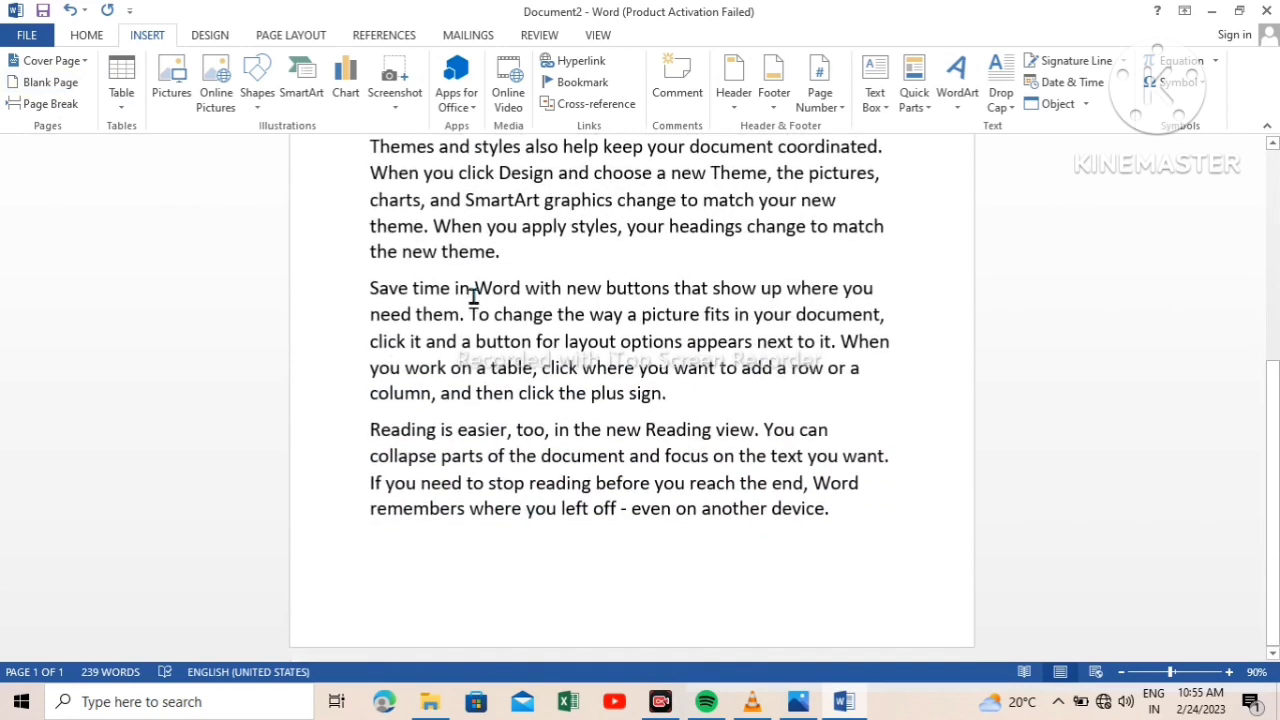
pyautogui.scroll(1, 443, 290)
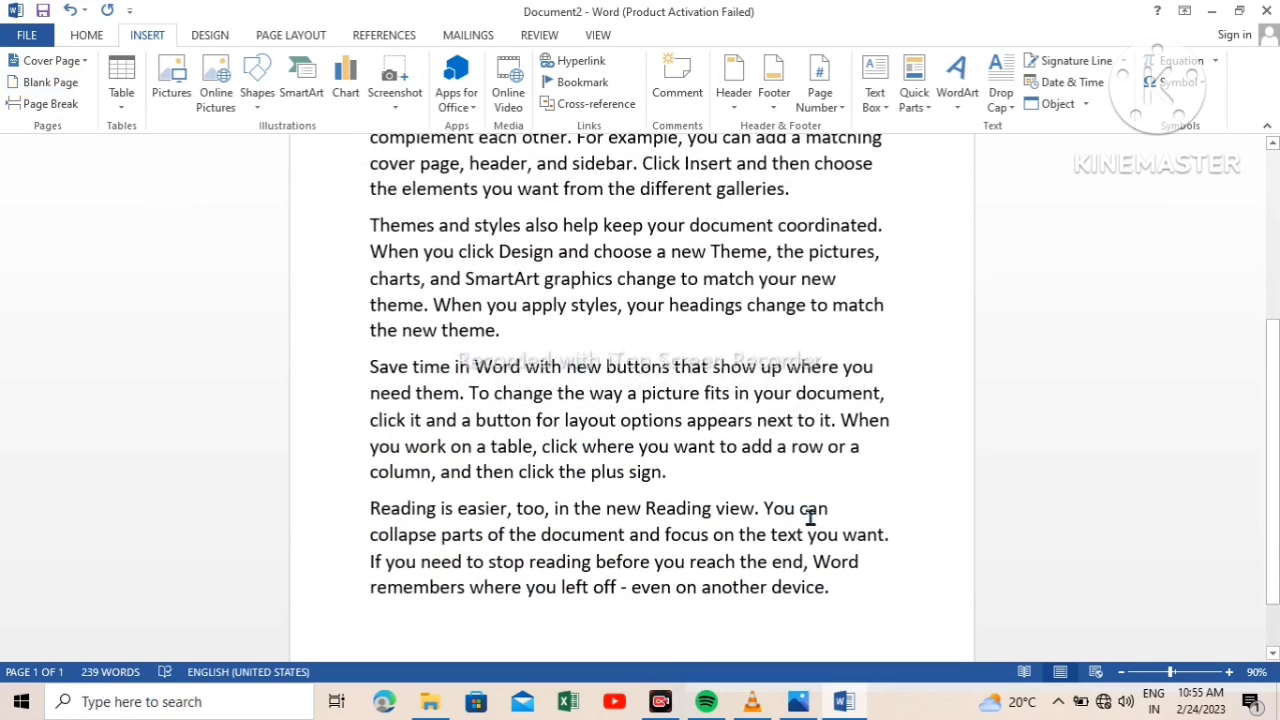
pyautogui.click(841, 587)
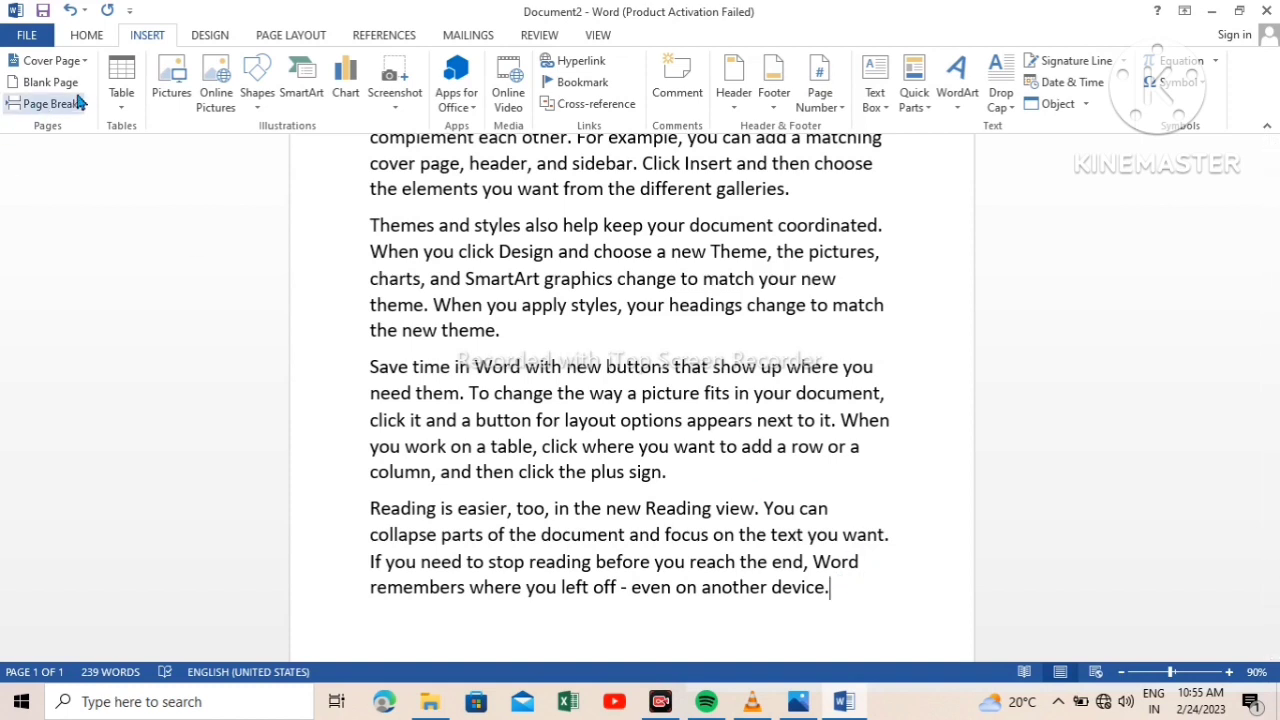
pyautogui.click(44, 90)
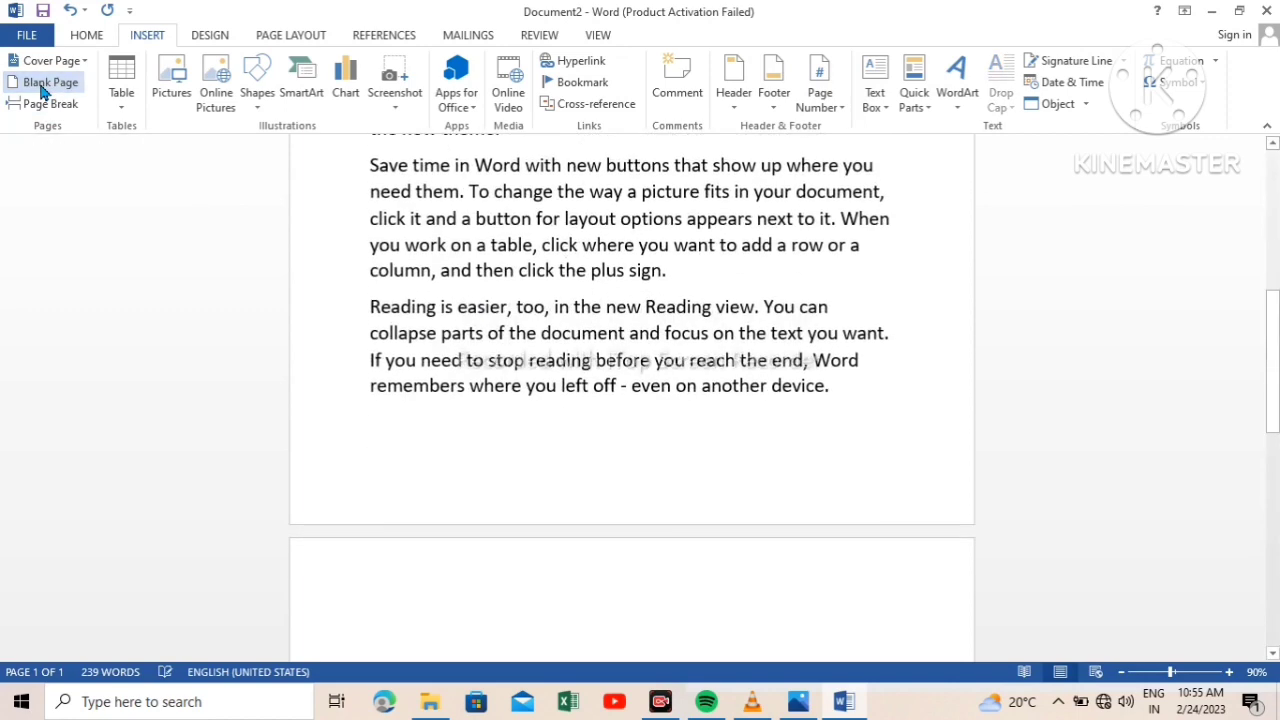
pyautogui.scroll(-5, 655, 528)
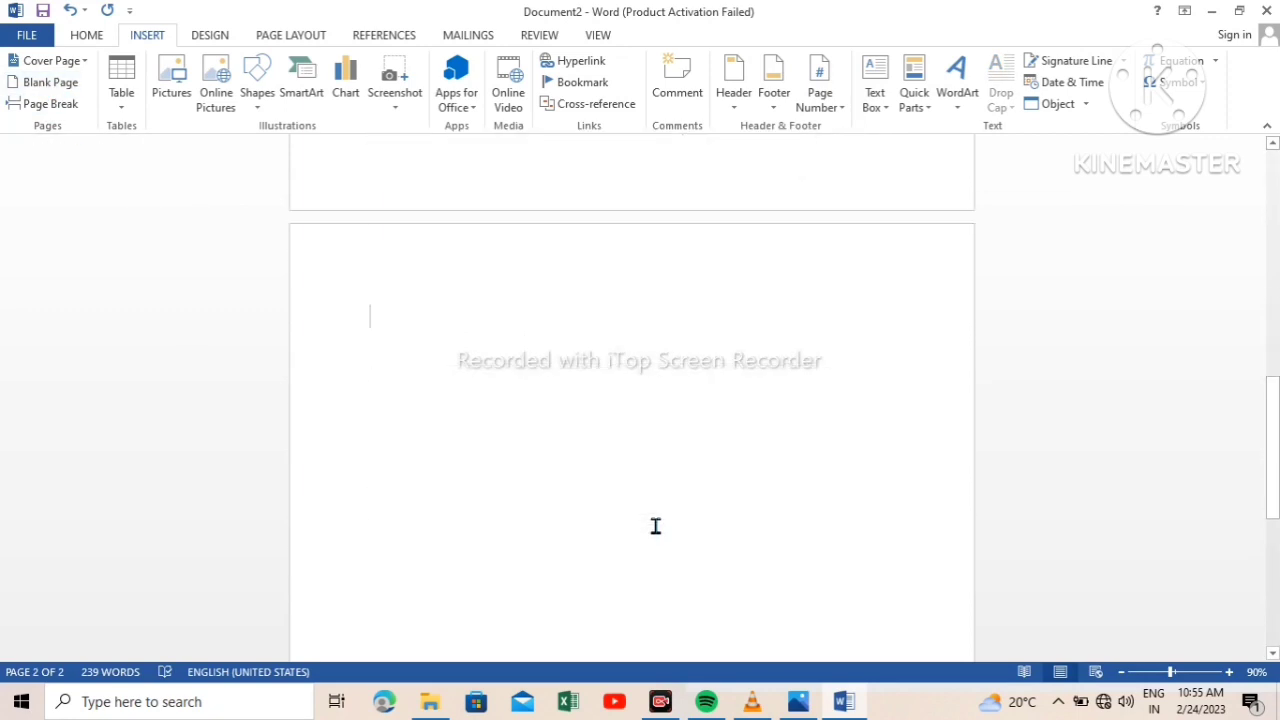
pyautogui.scroll(-2, 655, 526)
pyautogui.scroll(1, 655, 526)
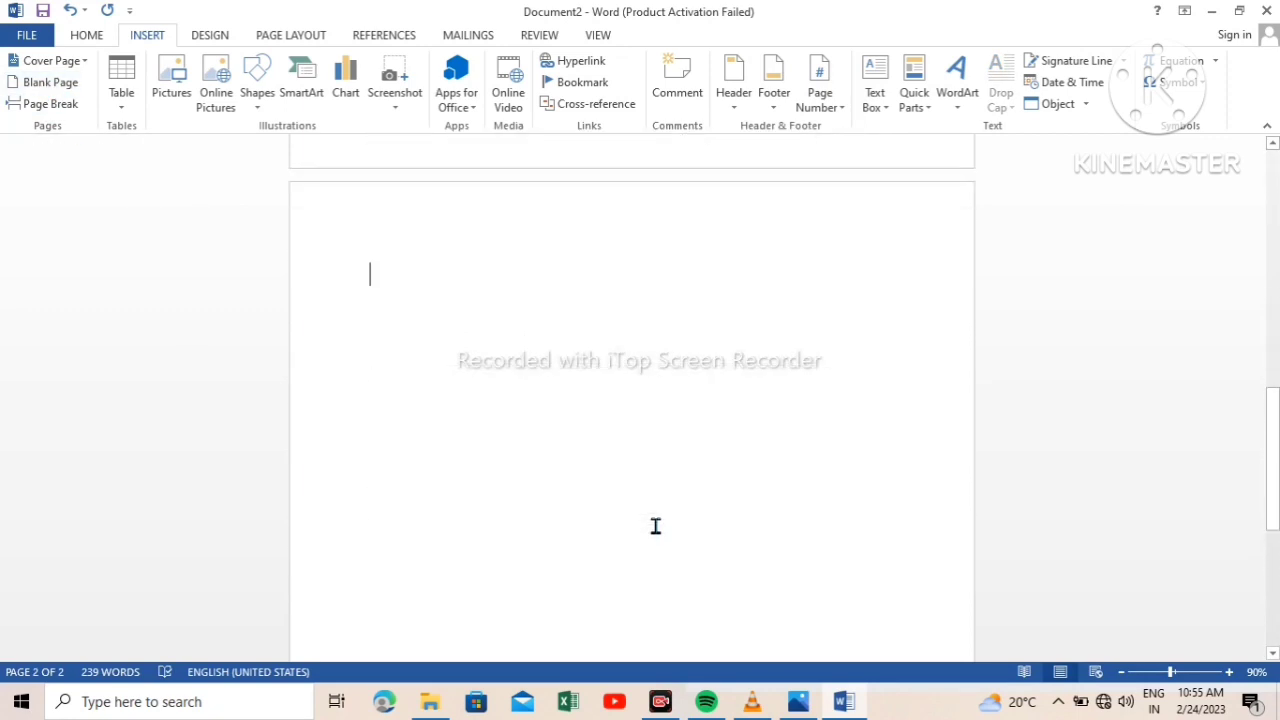
pyautogui.scroll(2, 655, 526)
pyautogui.scroll(-5, 656, 526)
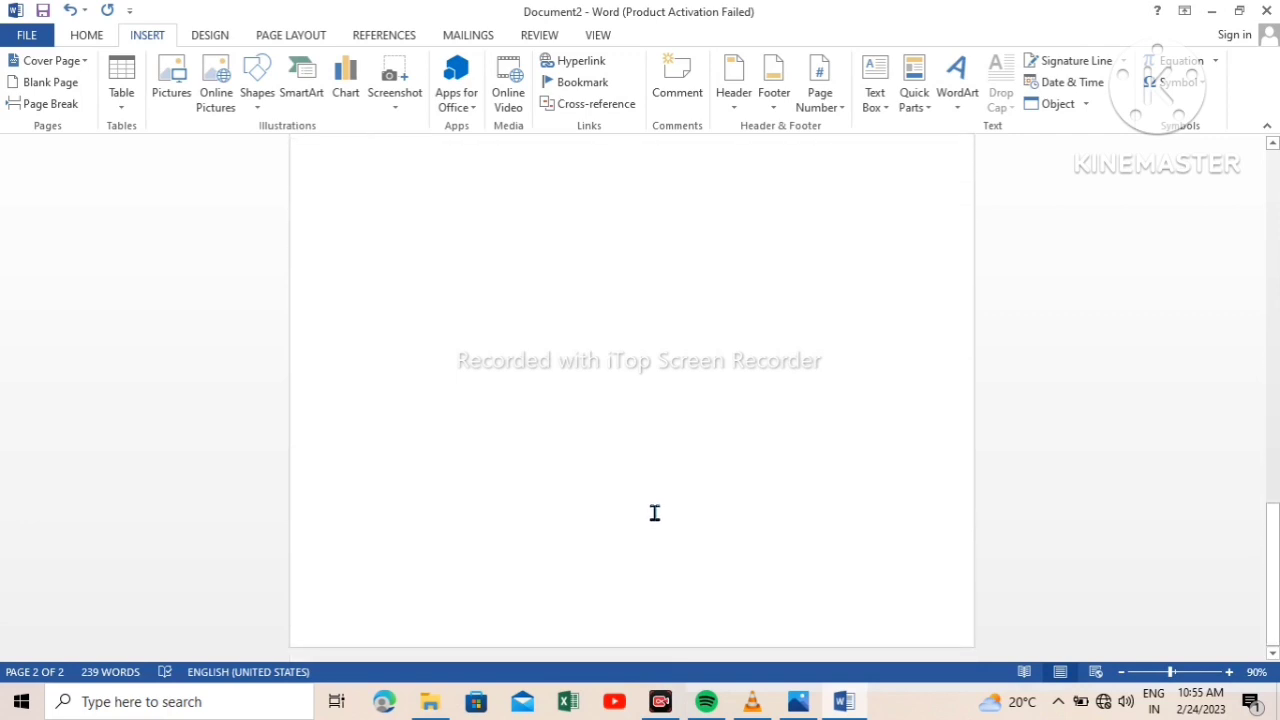
# - Insert a page break right after the paragraph ending "the new theme." so the following paragraphs start on a new page
pyautogui.scroll(10, 655, 513)
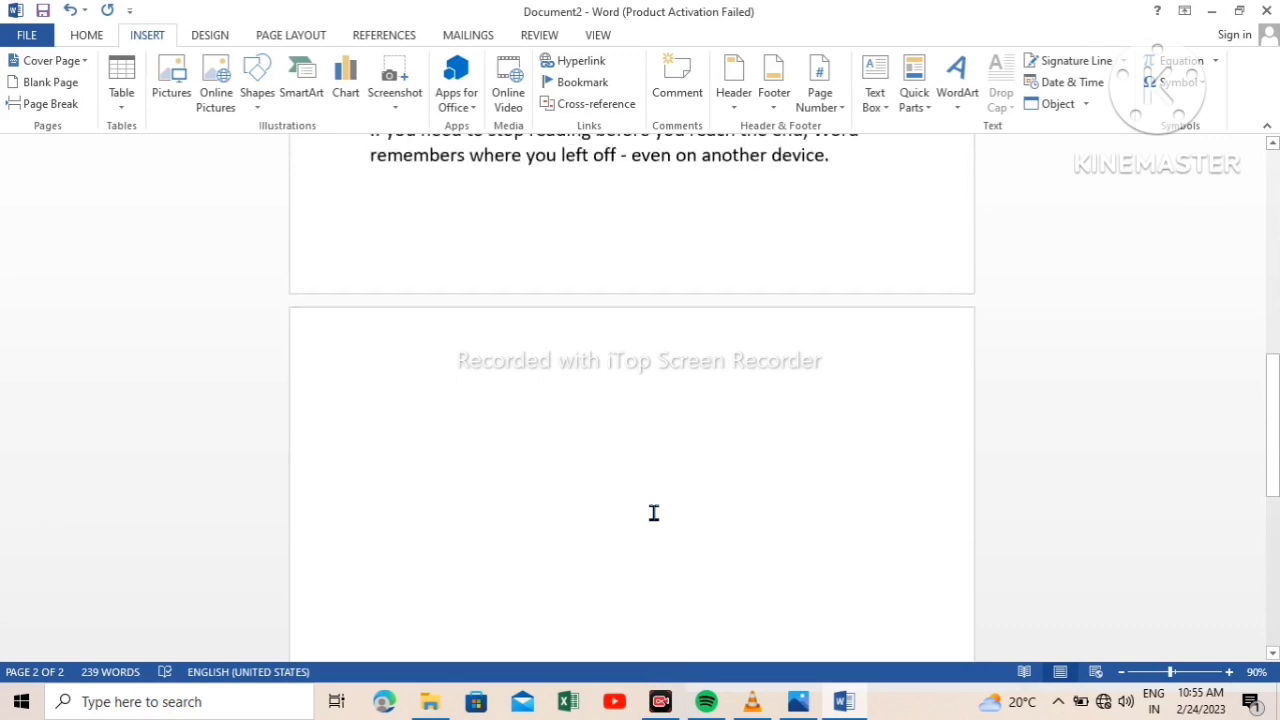
pyautogui.scroll(1, 654, 513)
pyautogui.scroll(1, 663, 297)
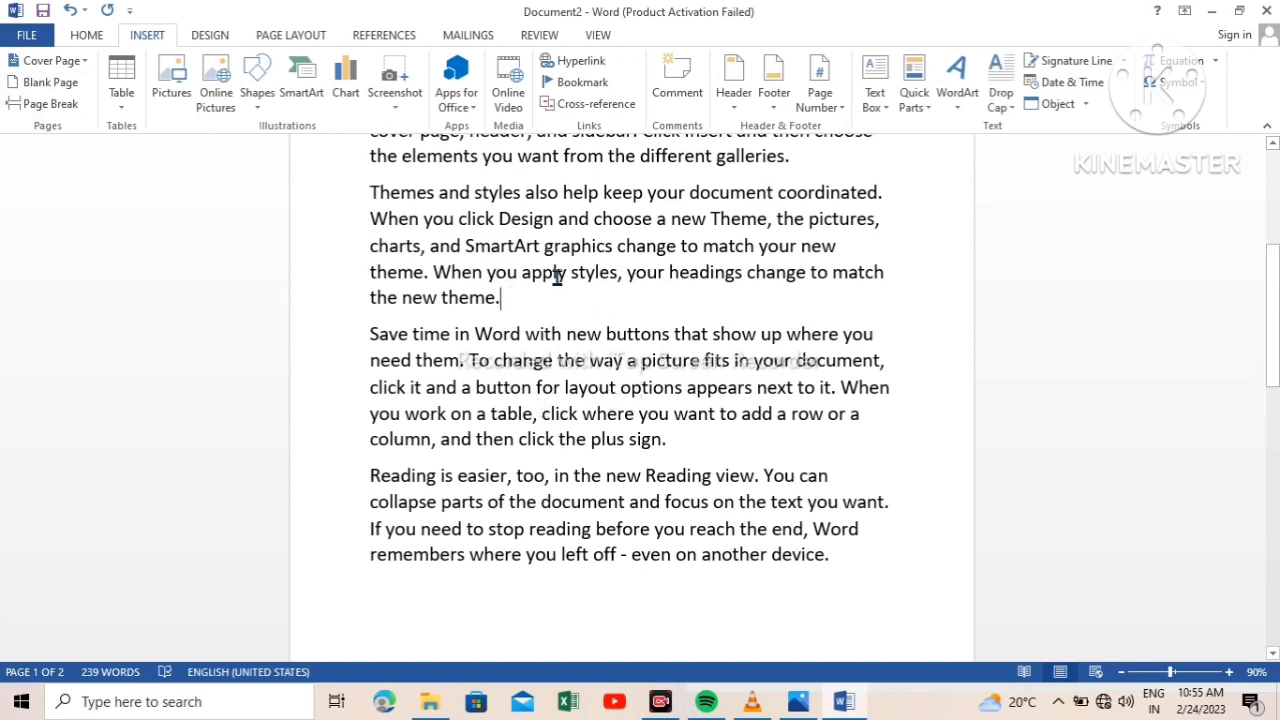
pyautogui.click(30, 108)
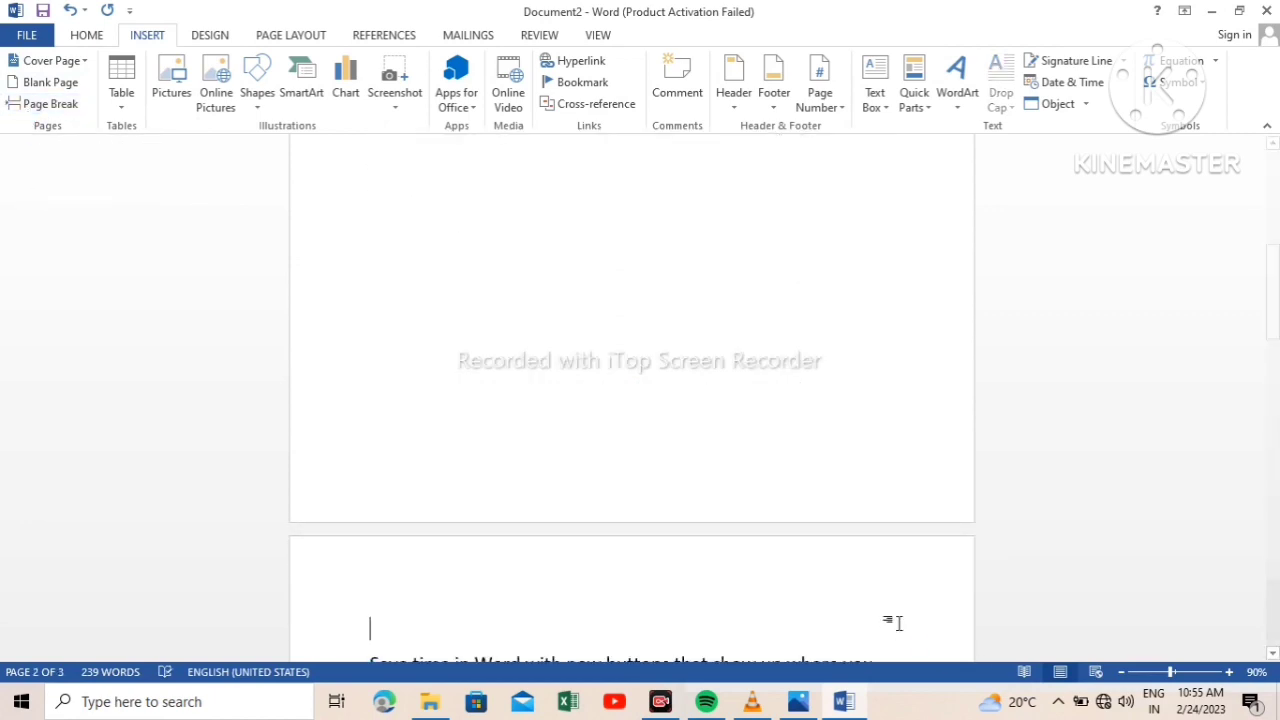
pyautogui.scroll(5, 789, 466)
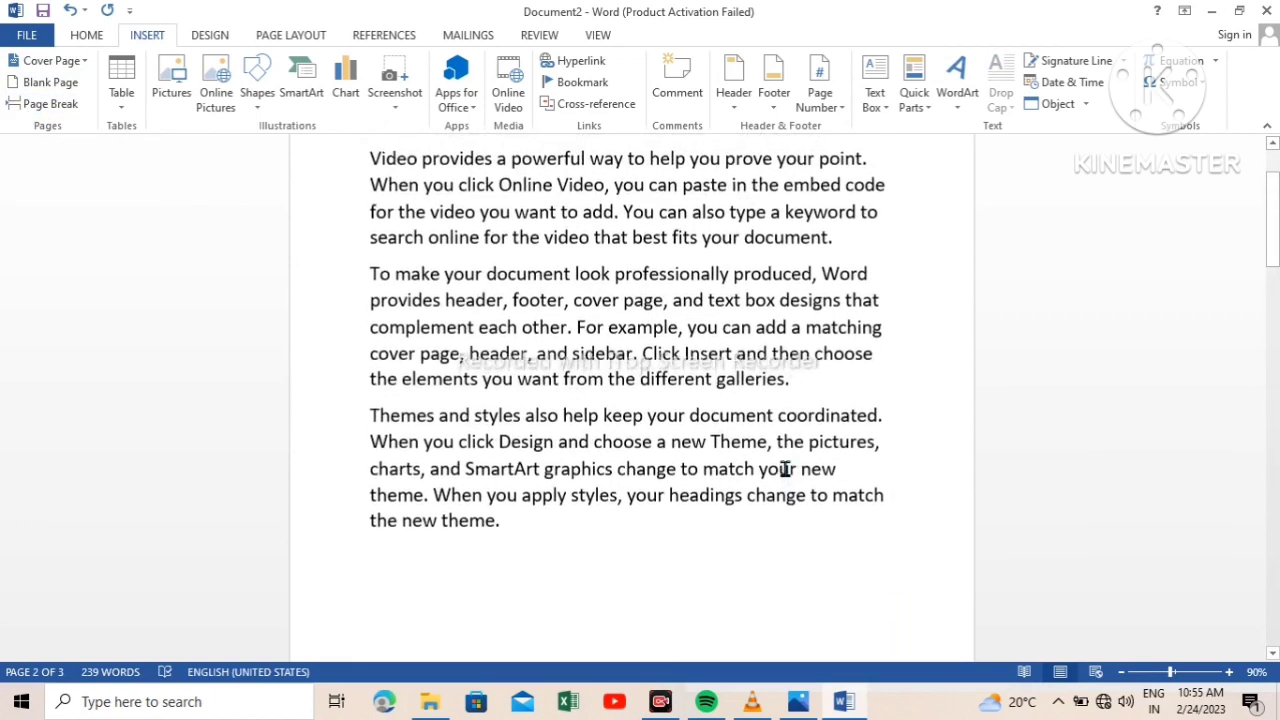
# - Insert another page break ahead of the paragraph starting "Save time in Word" to leave an empty page before it
pyautogui.scroll(3, 785, 469)
pyautogui.scroll(-12, 785, 469)
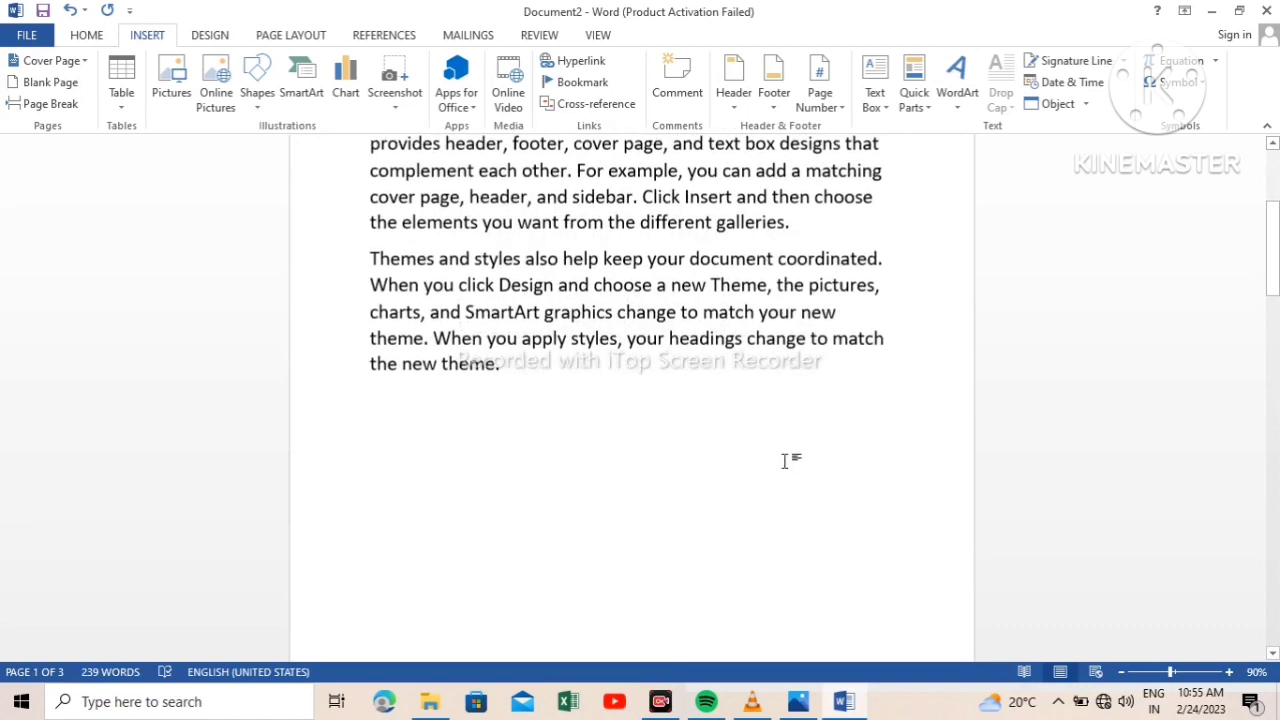
pyautogui.scroll(-5, 785, 449)
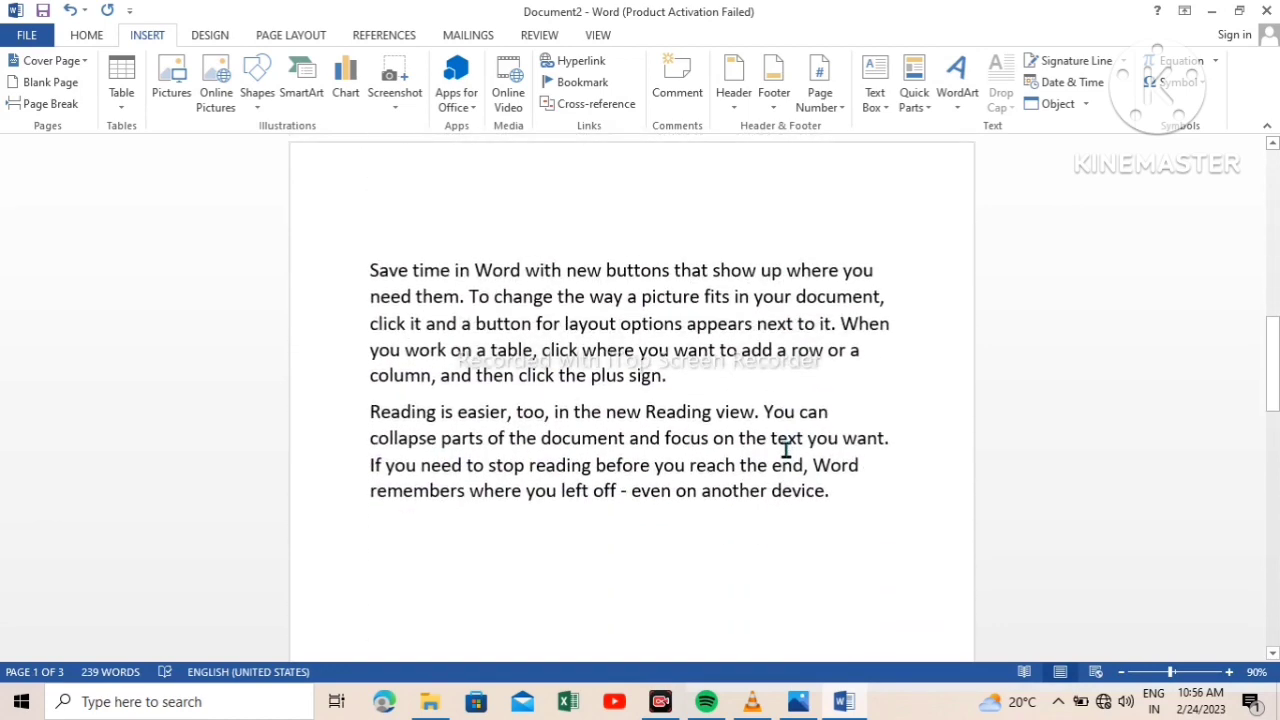
pyautogui.scroll(3, 711, 408)
pyautogui.scroll(7, 711, 408)
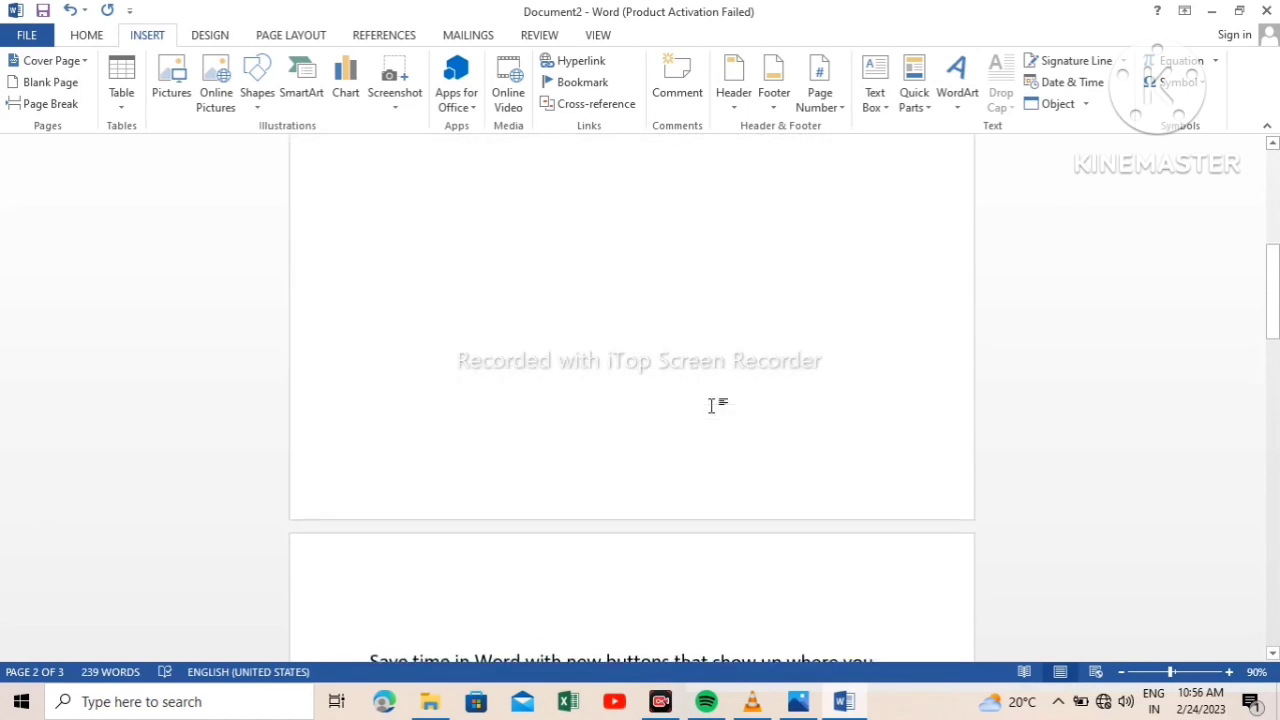
pyautogui.scroll(15, 711, 405)
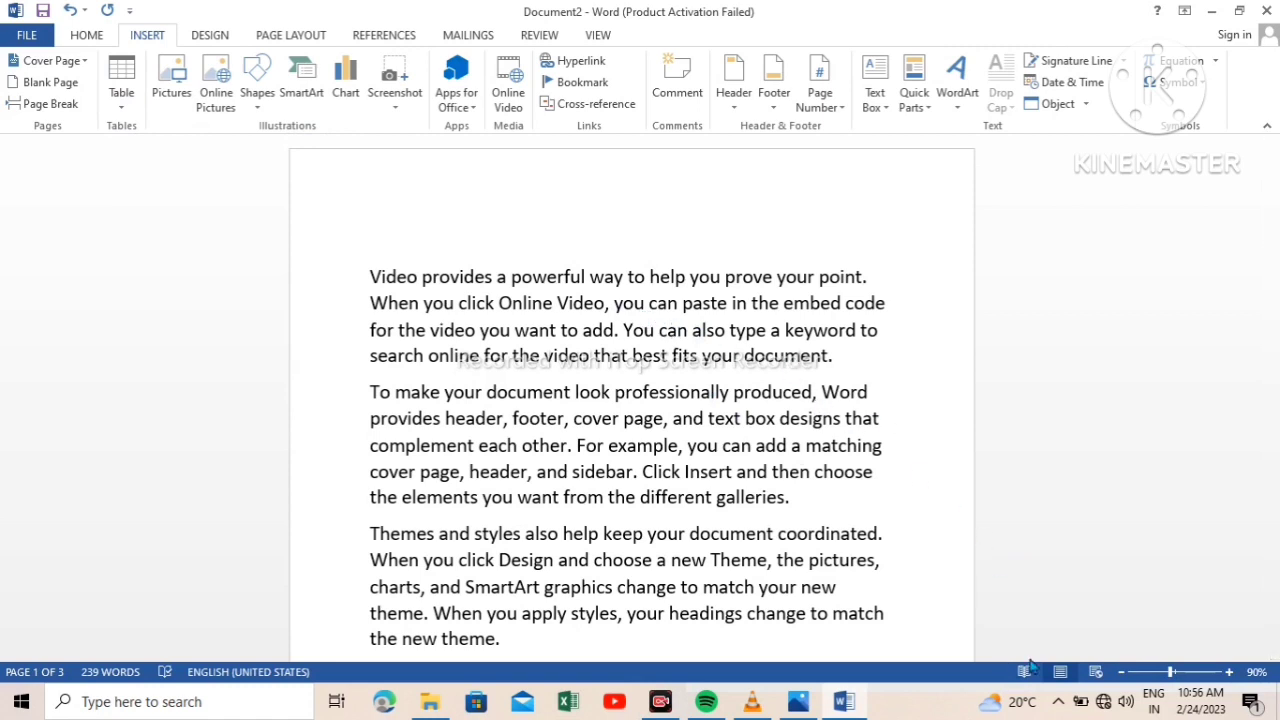
pyautogui.hotkey('ctrl', 'Return')
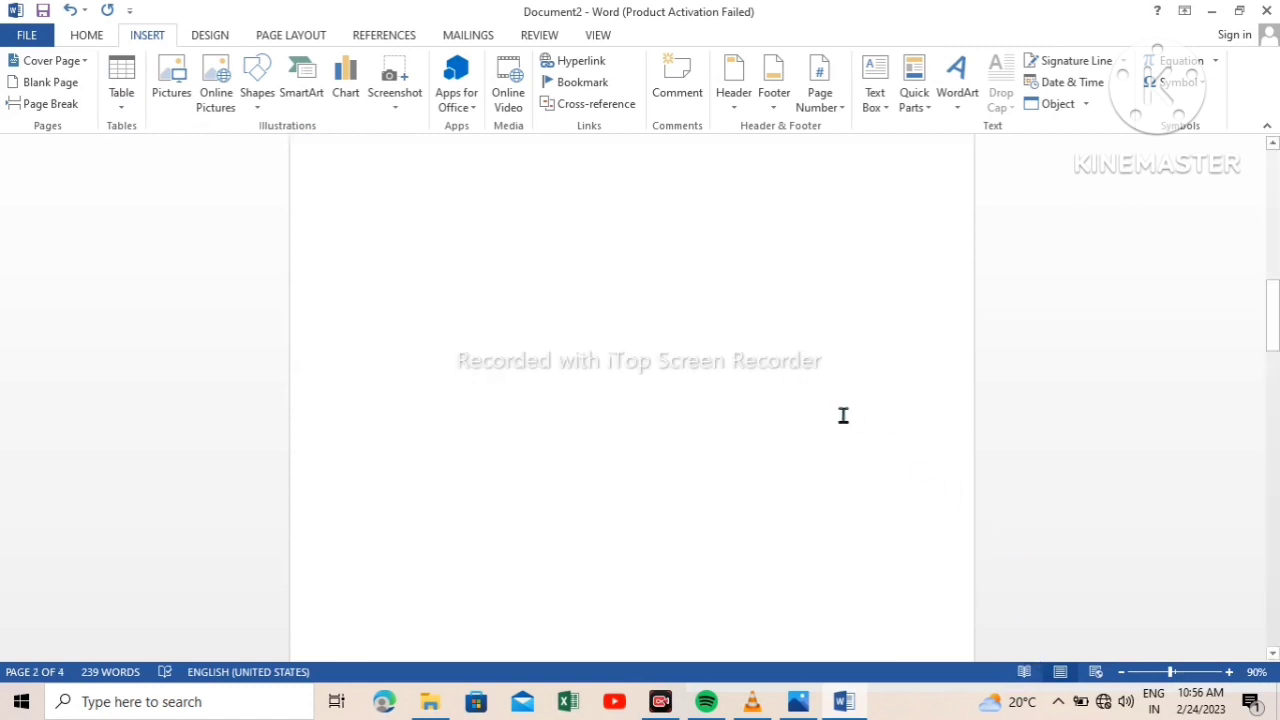
# - Draw a table outline about 6.74" by 4.81" on the empty page and divide it with two vertical lines
pyautogui.click(133, 93)
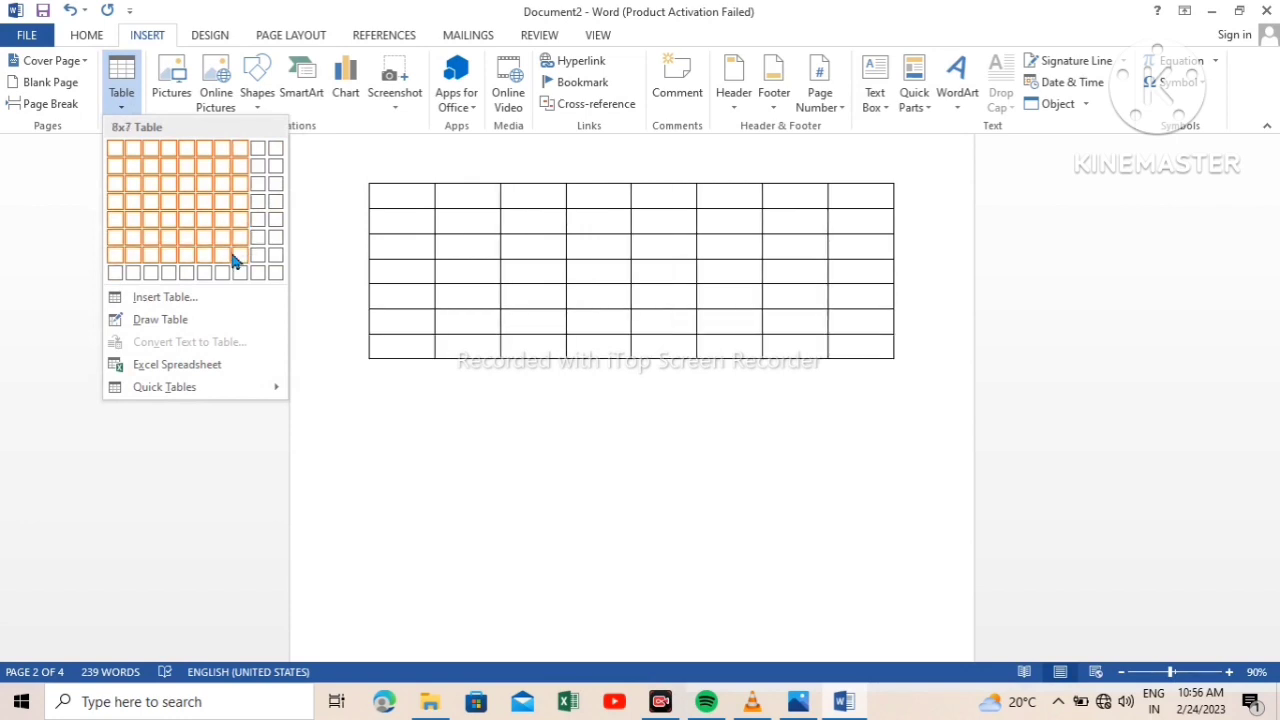
pyautogui.click(180, 322)
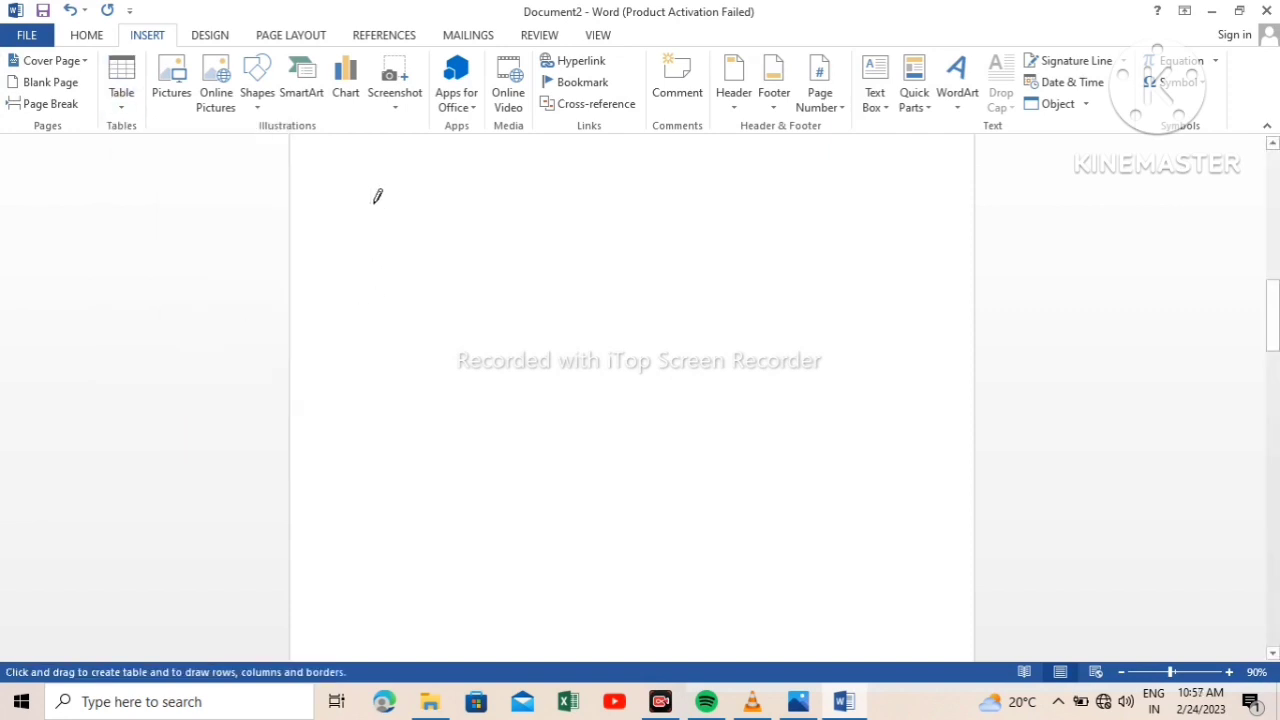
pyautogui.moveTo(377, 196)
pyautogui.mouseDown()
pyautogui.moveTo(431, 263)
pyautogui.moveTo(609, 417)
pyautogui.moveTo(918, 571)
pyautogui.mouseUp()
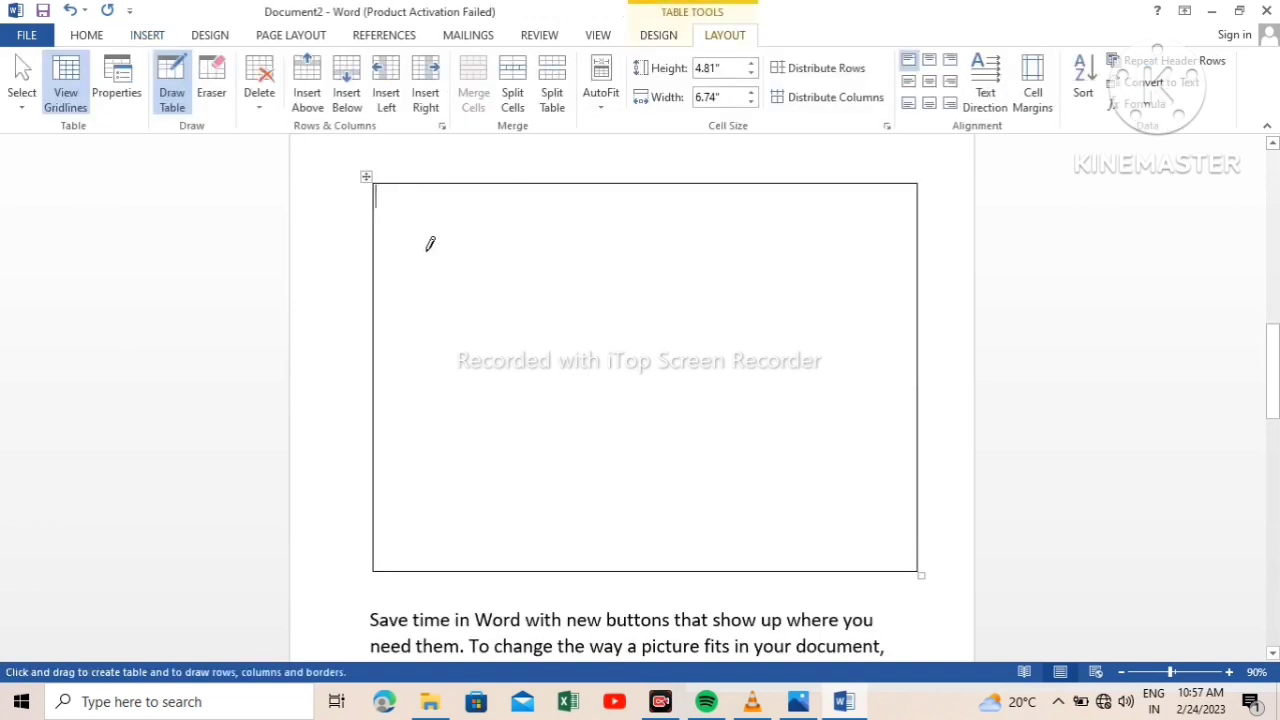
pyautogui.moveTo(477, 188); pyautogui.dragTo(474, 512)
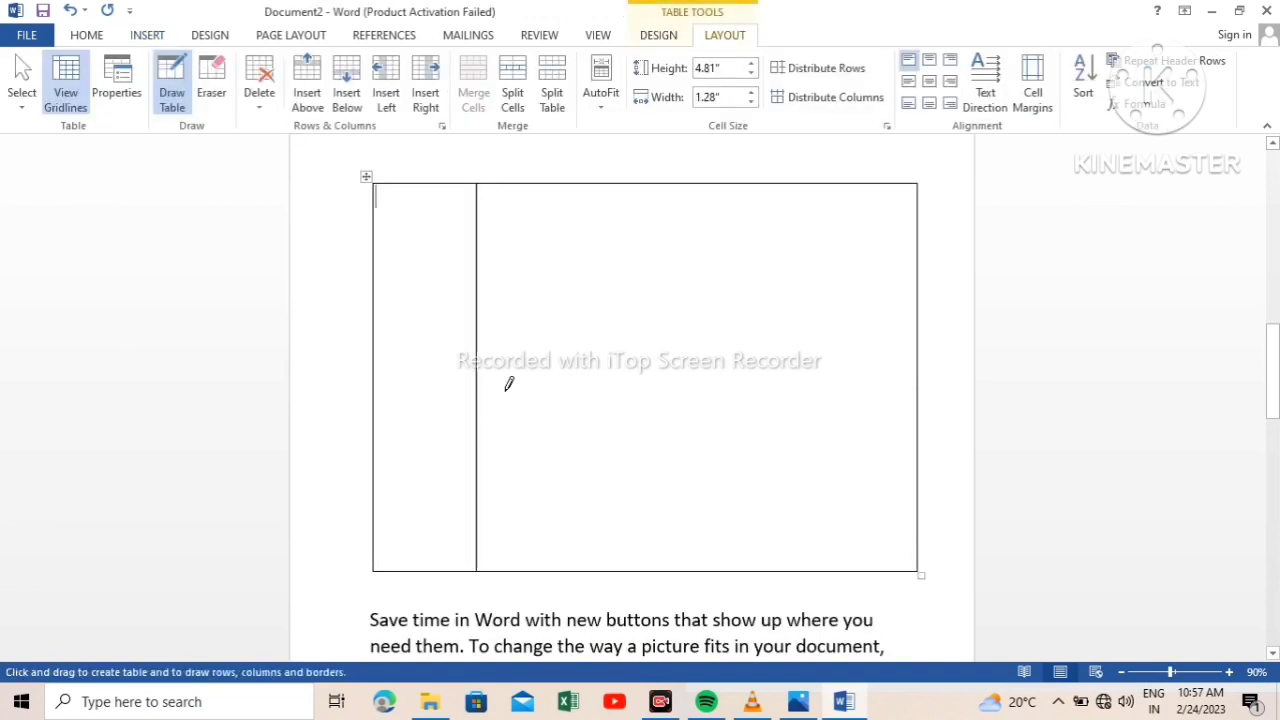
pyautogui.moveTo(628, 182); pyautogui.dragTo(642, 460)
pyautogui.moveTo(778, 199)
pyautogui.mouseDown()
pyautogui.moveTo(767, 280)
pyautogui.moveTo(798, 440)
pyautogui.mouseUp()
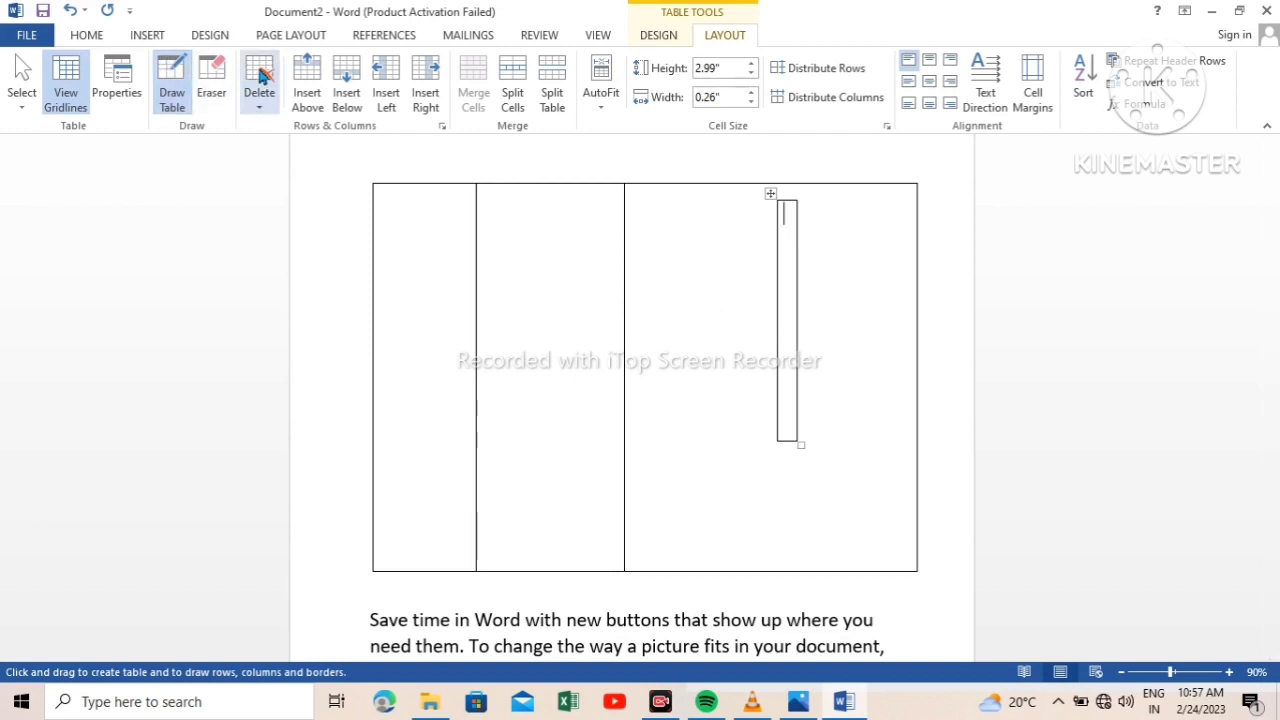
pyautogui.click(260, 78)
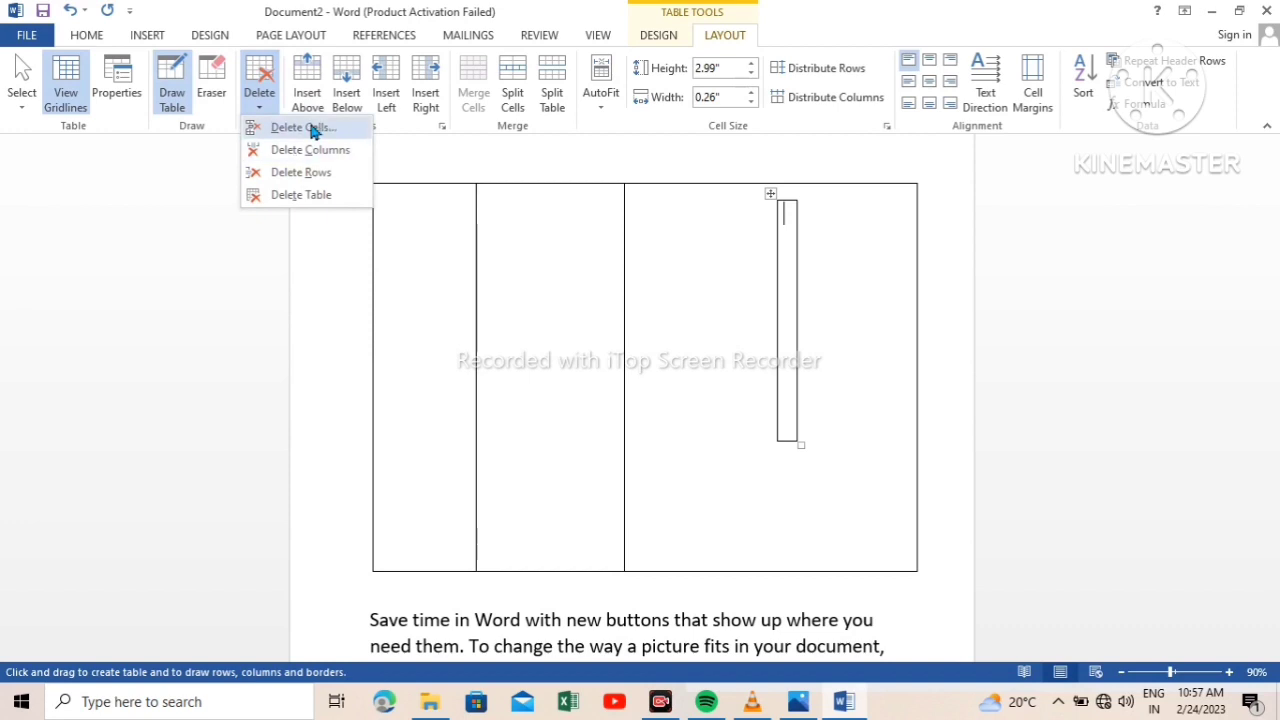
pyautogui.click(322, 197)
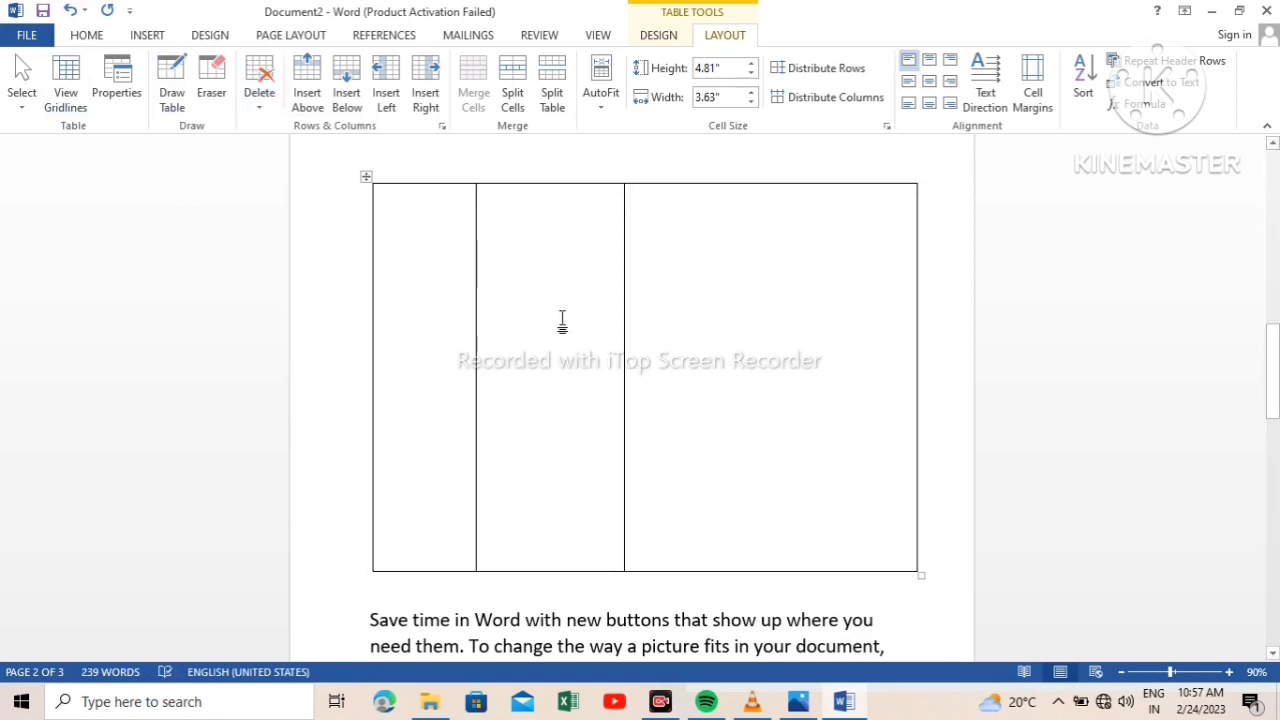
pyautogui.scroll(-1, 560, 322)
pyautogui.scroll(3, 569, 329)
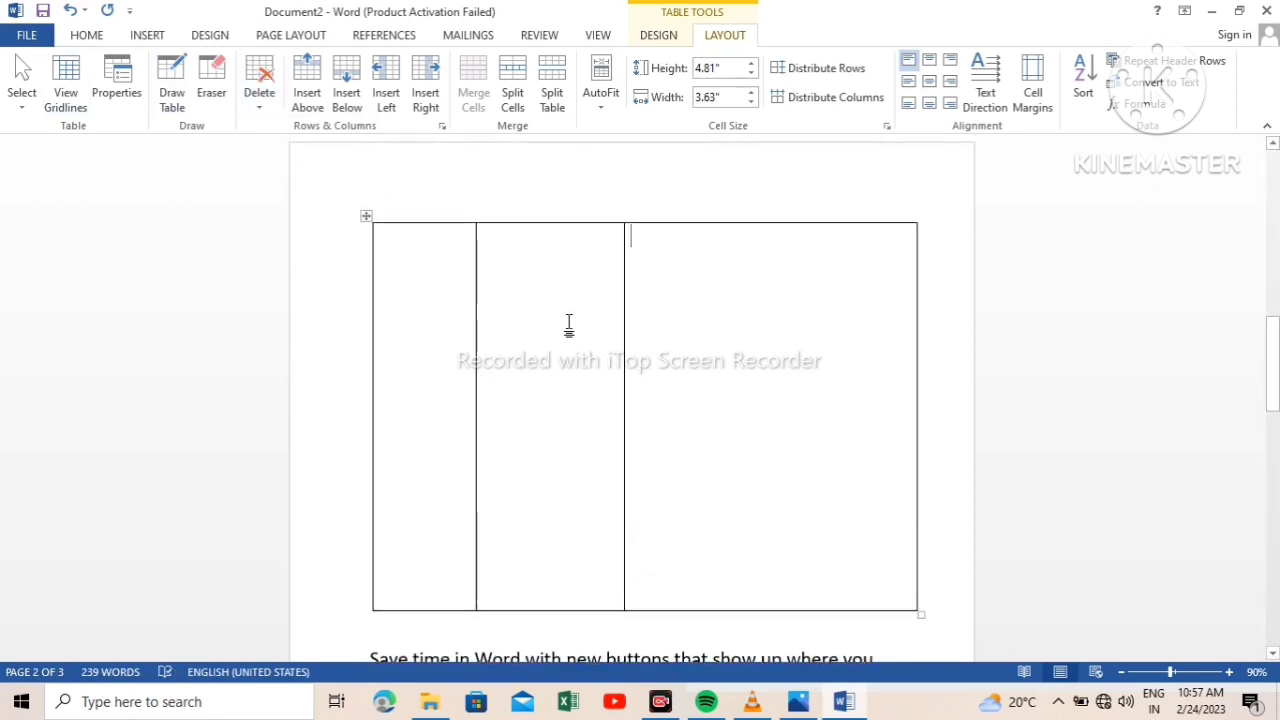
pyautogui.click(569, 222)
pyautogui.click(426, 232)
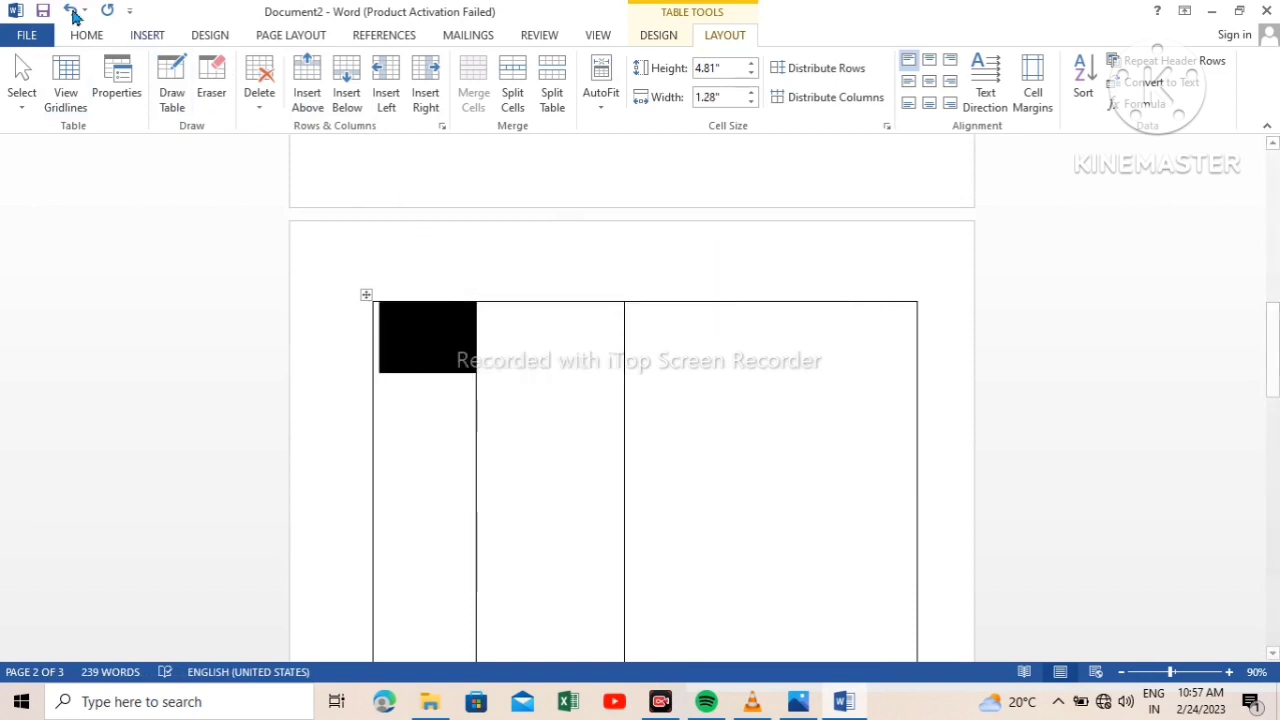
pyautogui.click(150, 35)
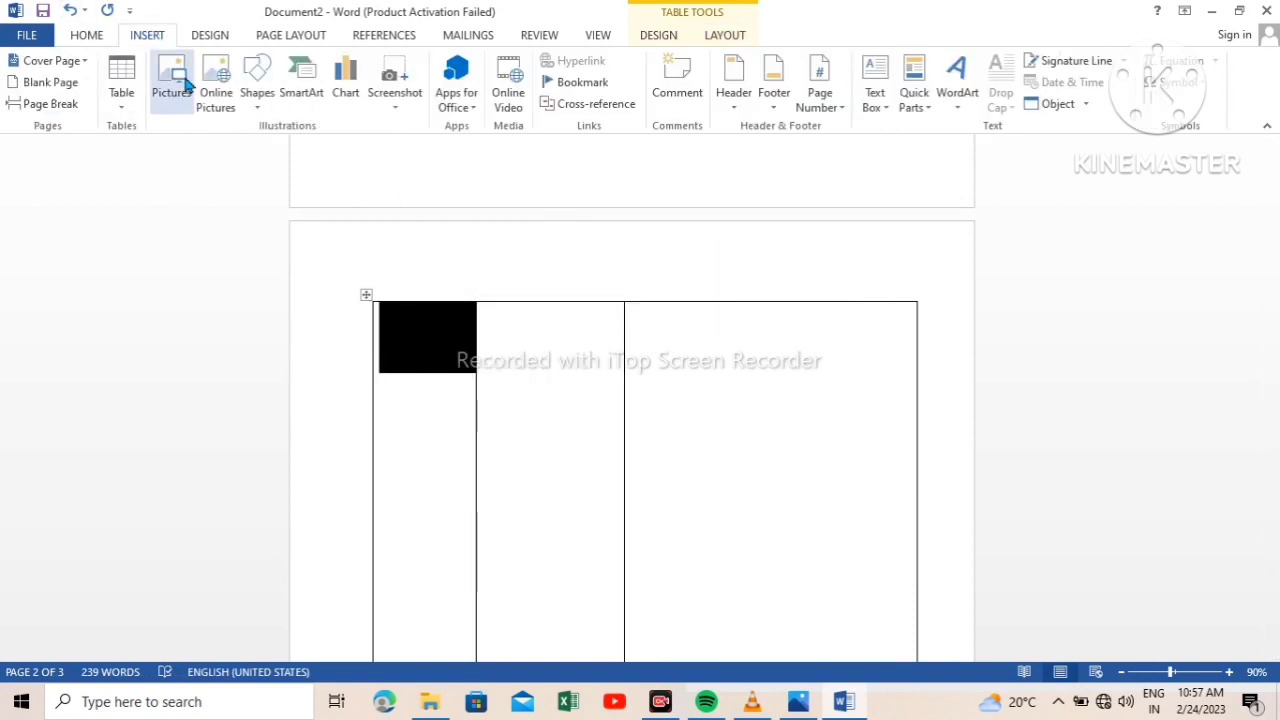
pyautogui.click(122, 90)
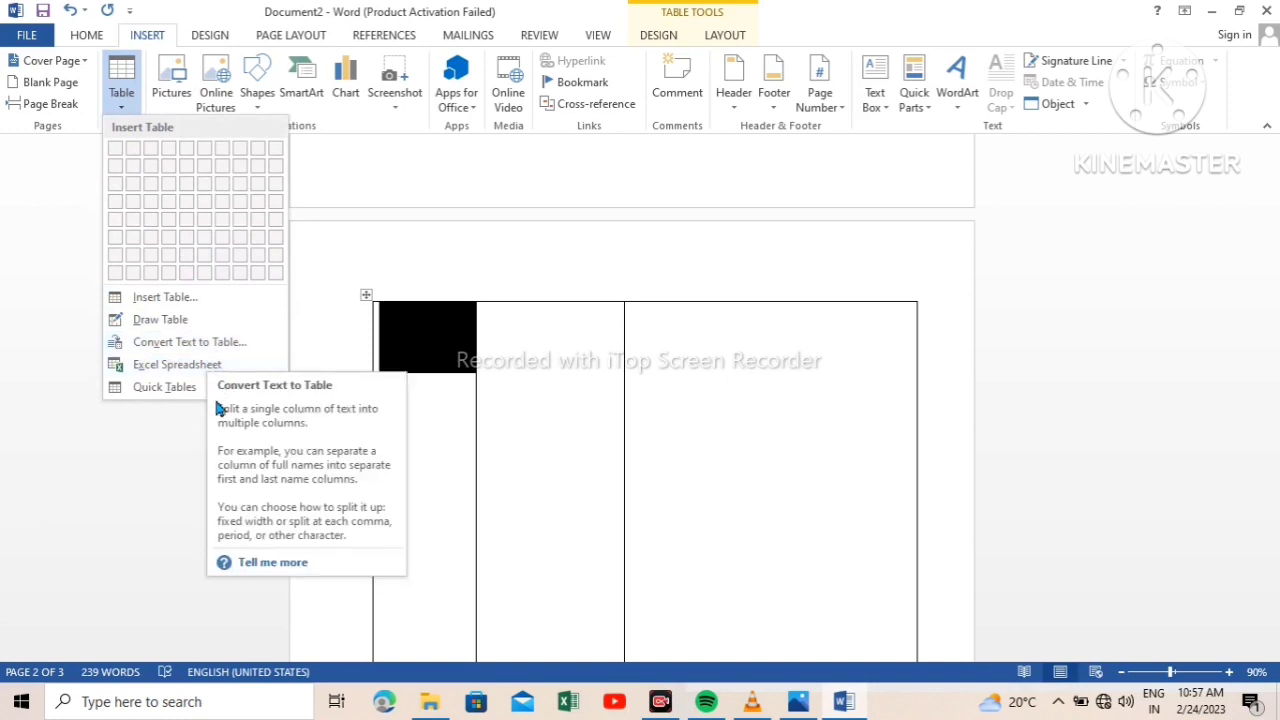
pyautogui.click(546, 414)
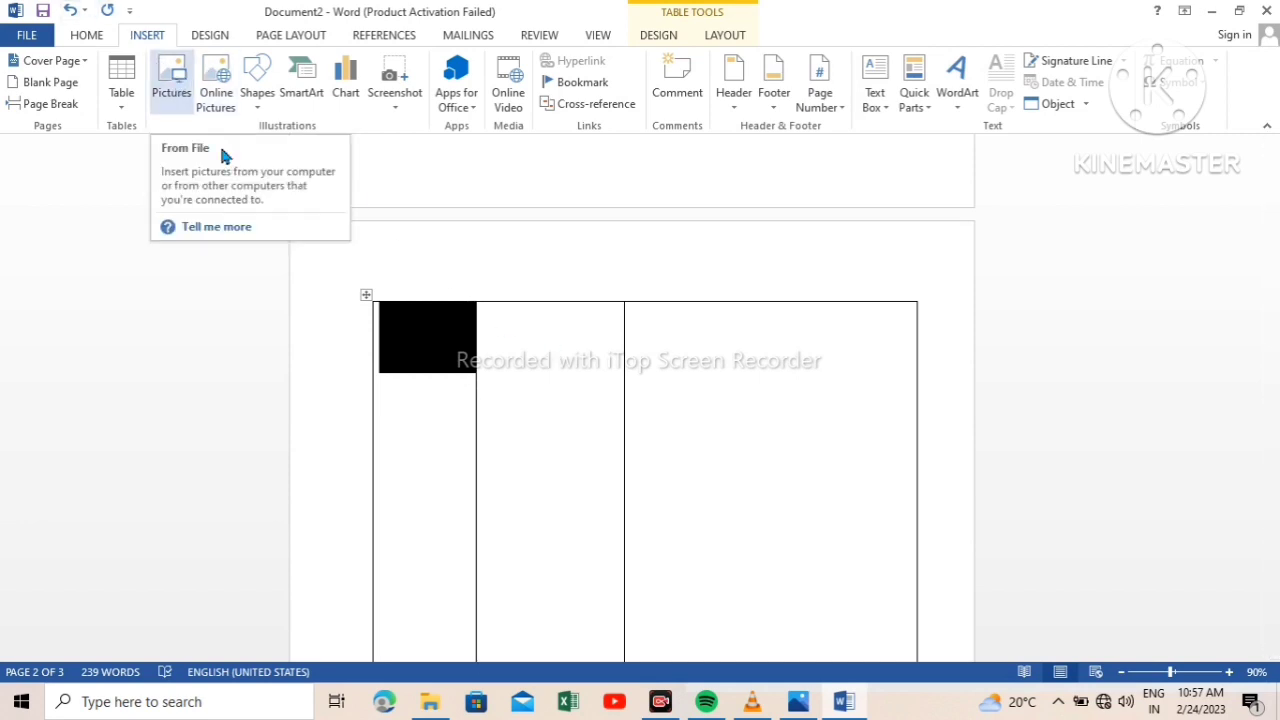
# - Insert the picture 66666 from the Camera Roll folder into the table's middle column
pyautogui.click(657, 430)
pyautogui.click(577, 421)
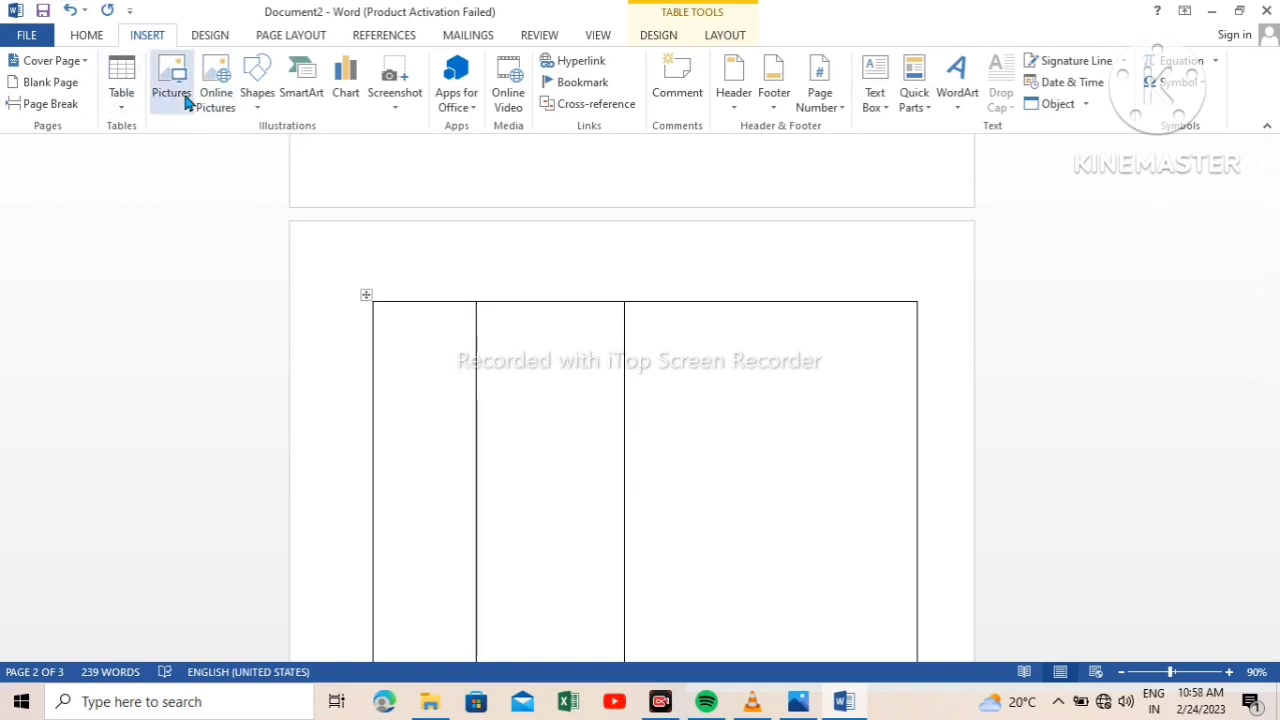
pyautogui.scroll(15, 475, 418)
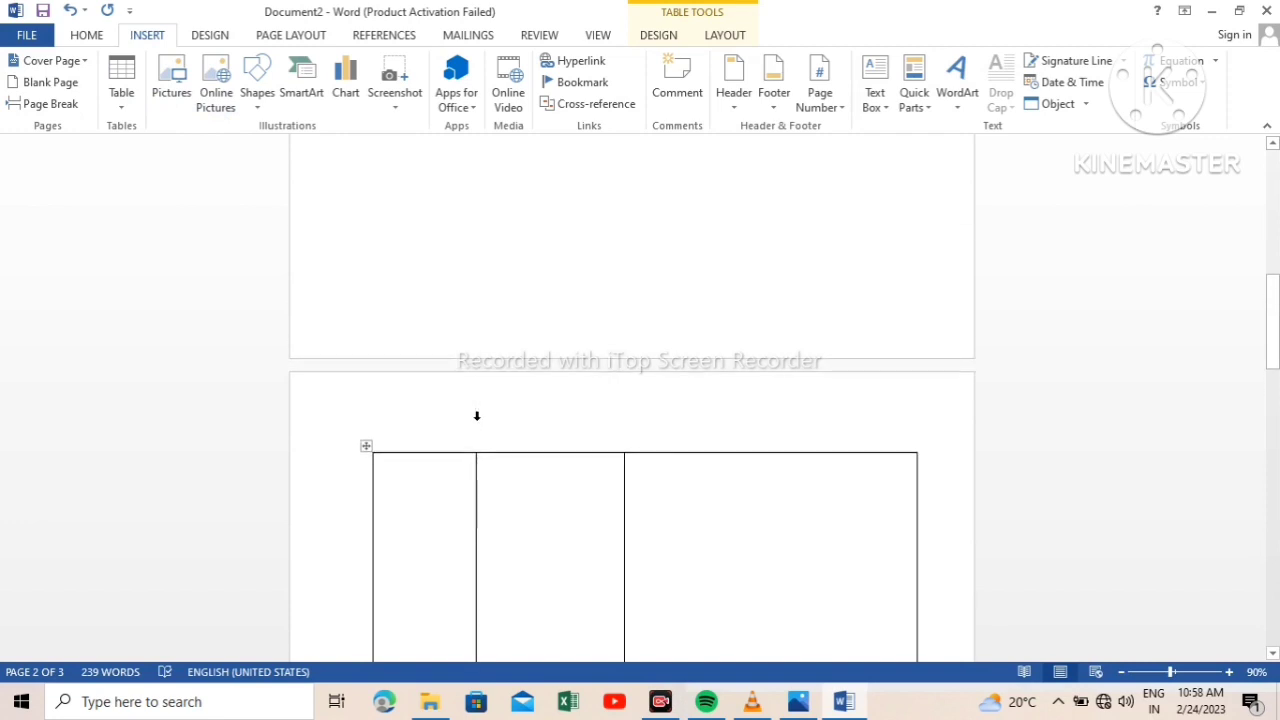
pyautogui.scroll(-2, 475, 420)
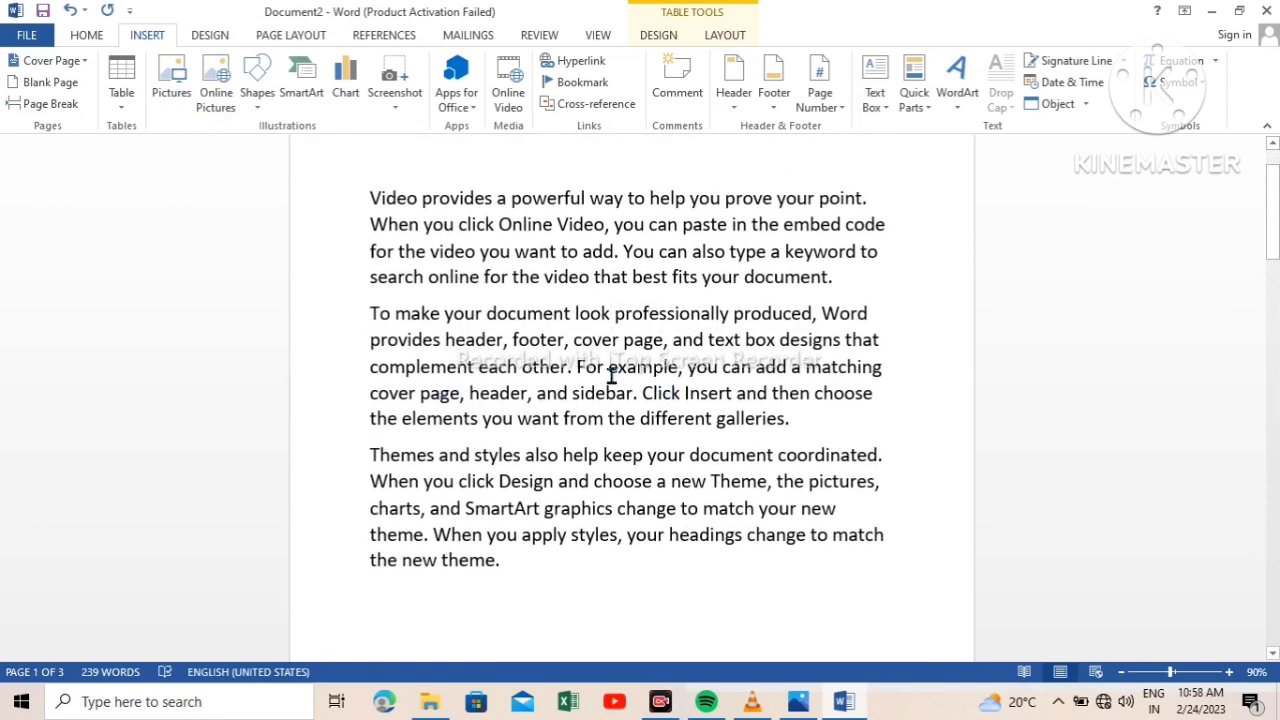
pyautogui.scroll(-2, 610, 370)
pyautogui.scroll(-3, 611, 380)
pyautogui.scroll(-15, 611, 380)
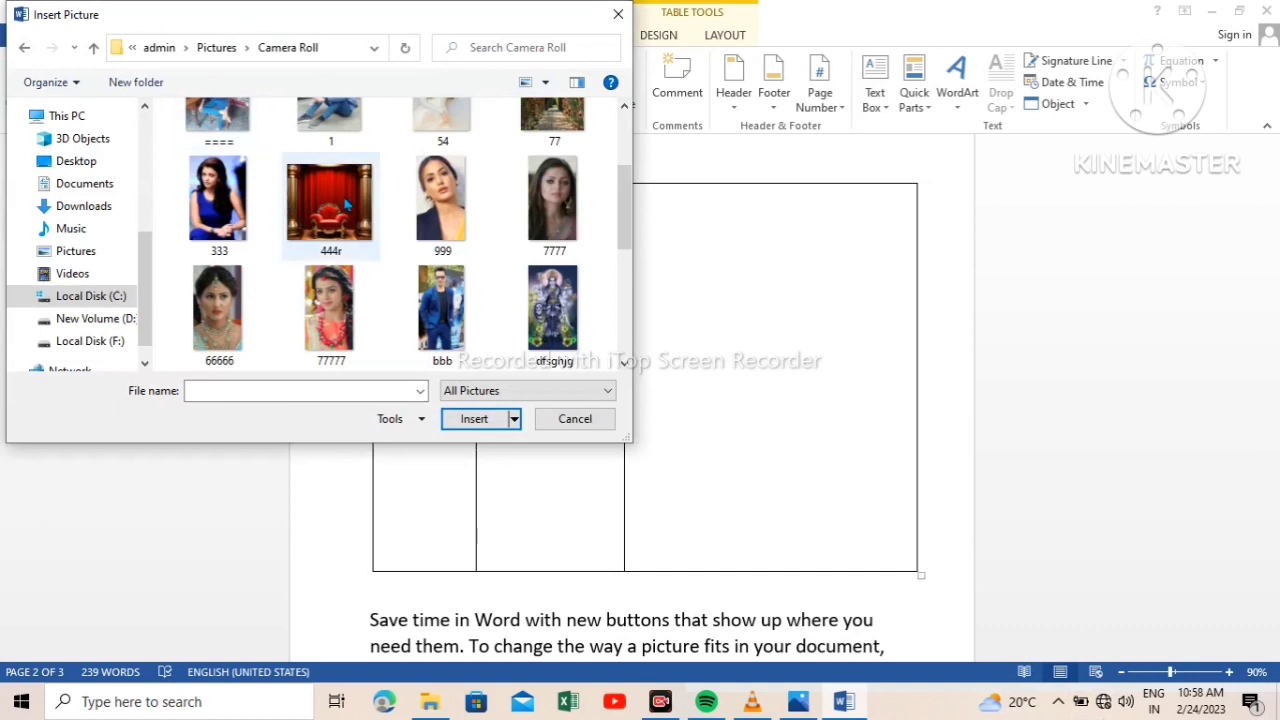
pyautogui.click(222, 322)
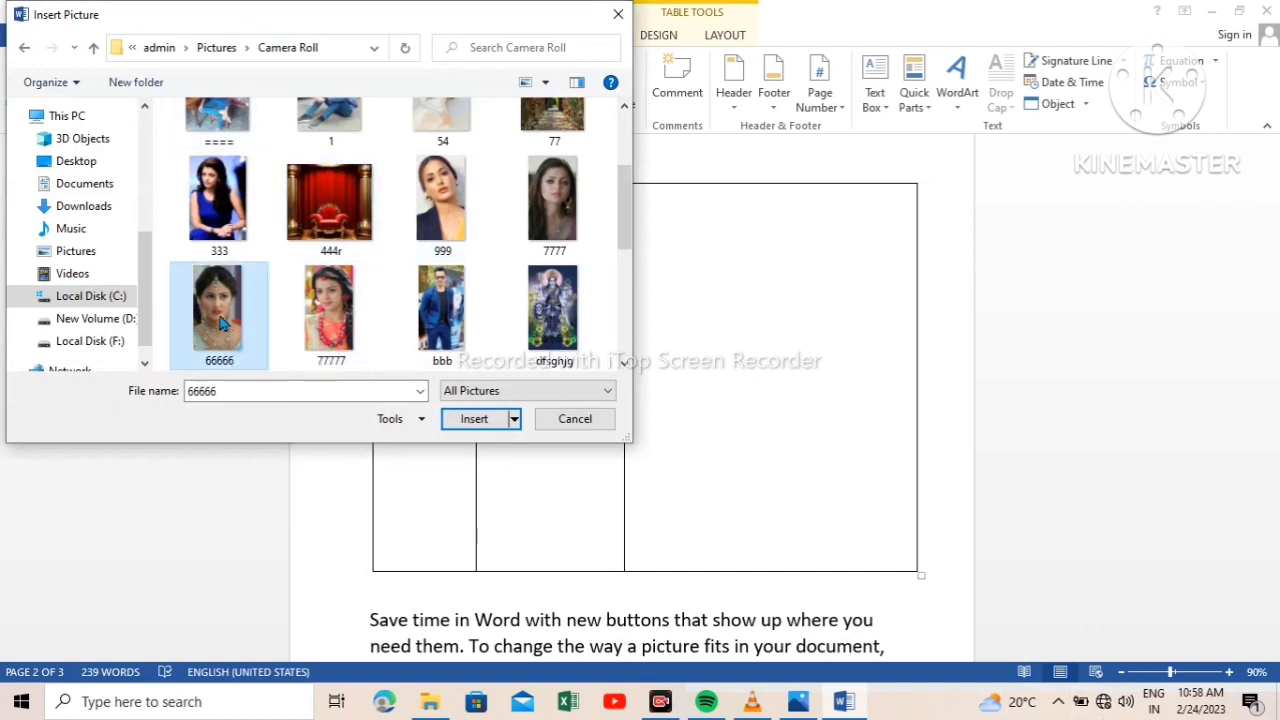
pyautogui.click(476, 419)
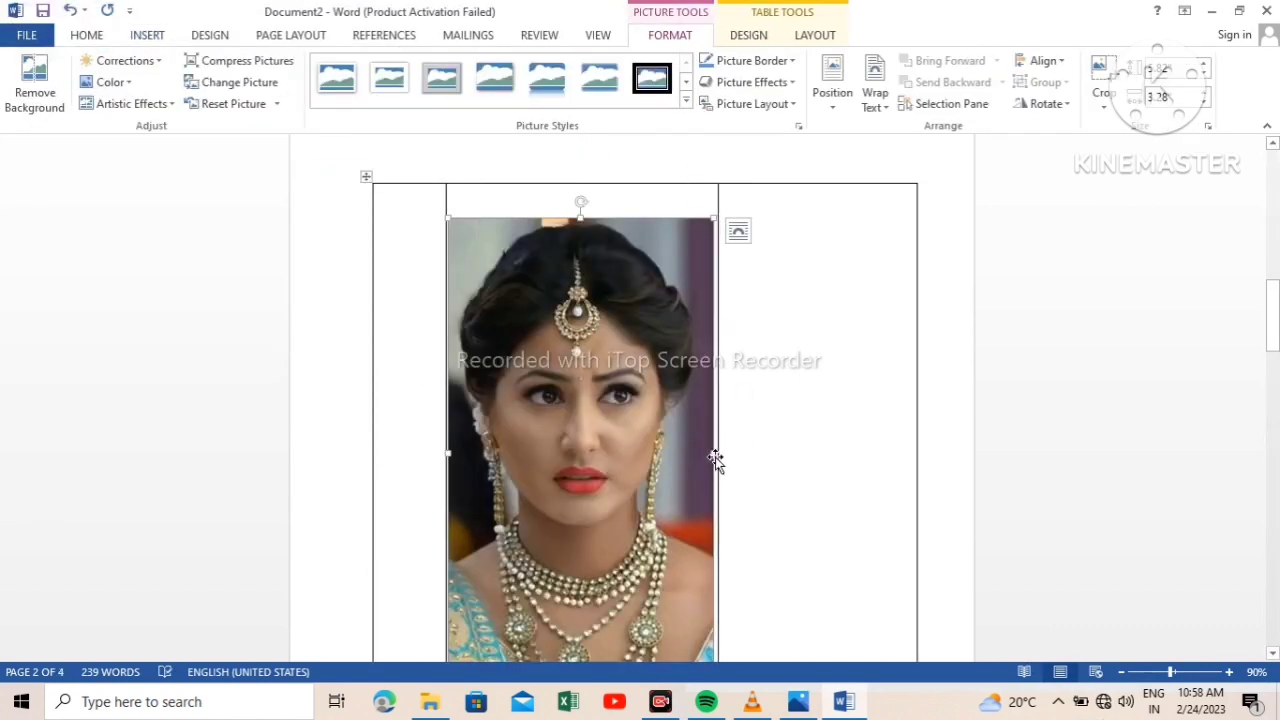
# - Stretch the inserted picture horizontally to a width of about 6.58"
pyautogui.moveTo(714, 455); pyautogui.dragTo(980, 457)
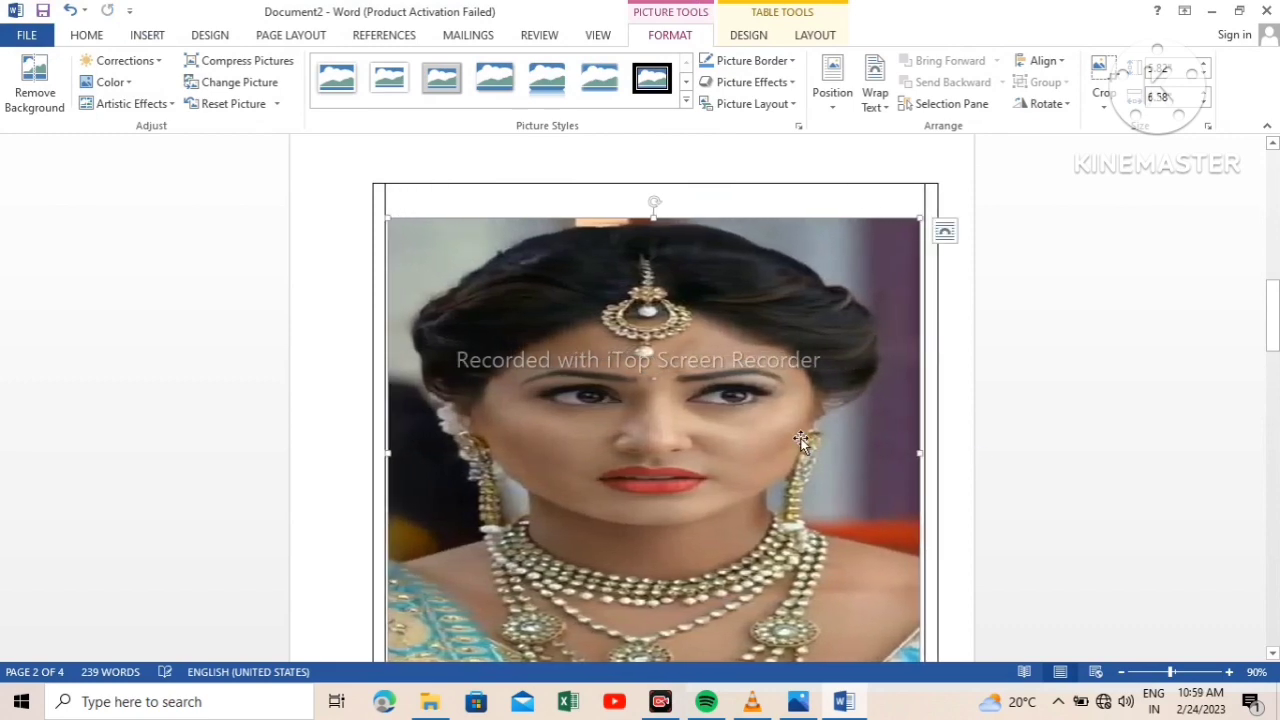
pyautogui.scroll(-3, 725, 439)
pyautogui.scroll(-1, 722, 348)
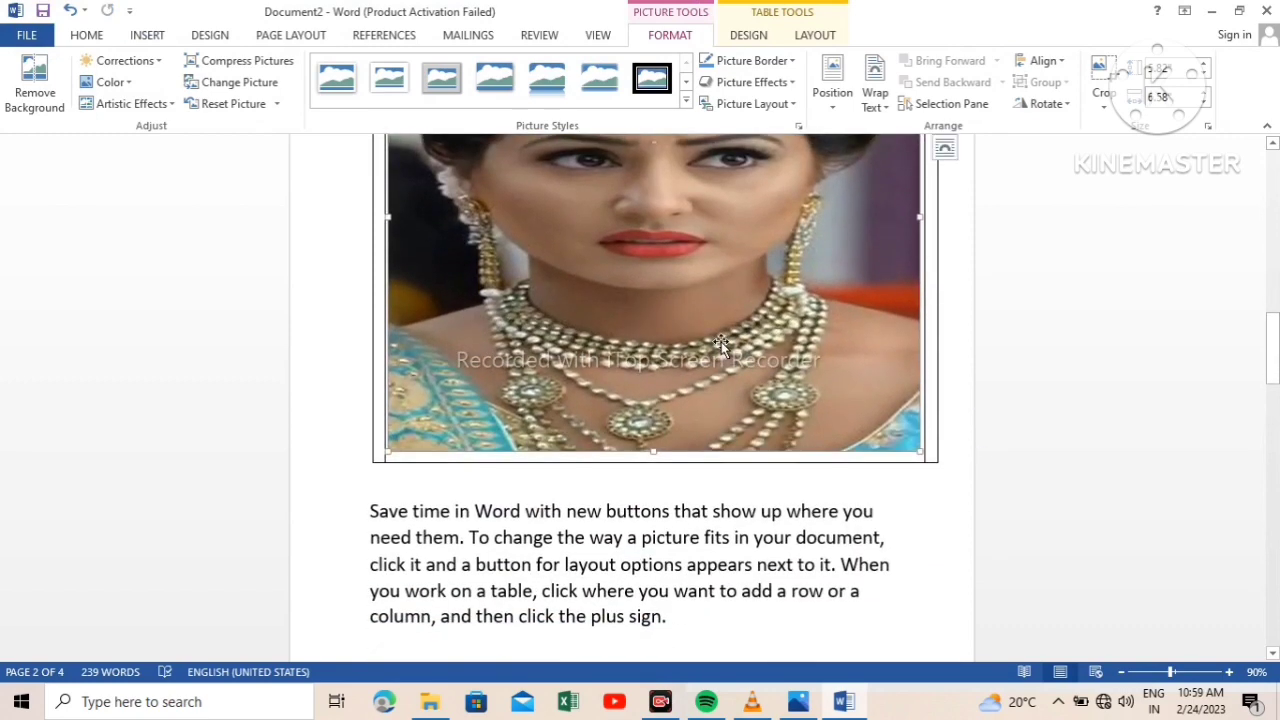
pyautogui.scroll(6, 721, 343)
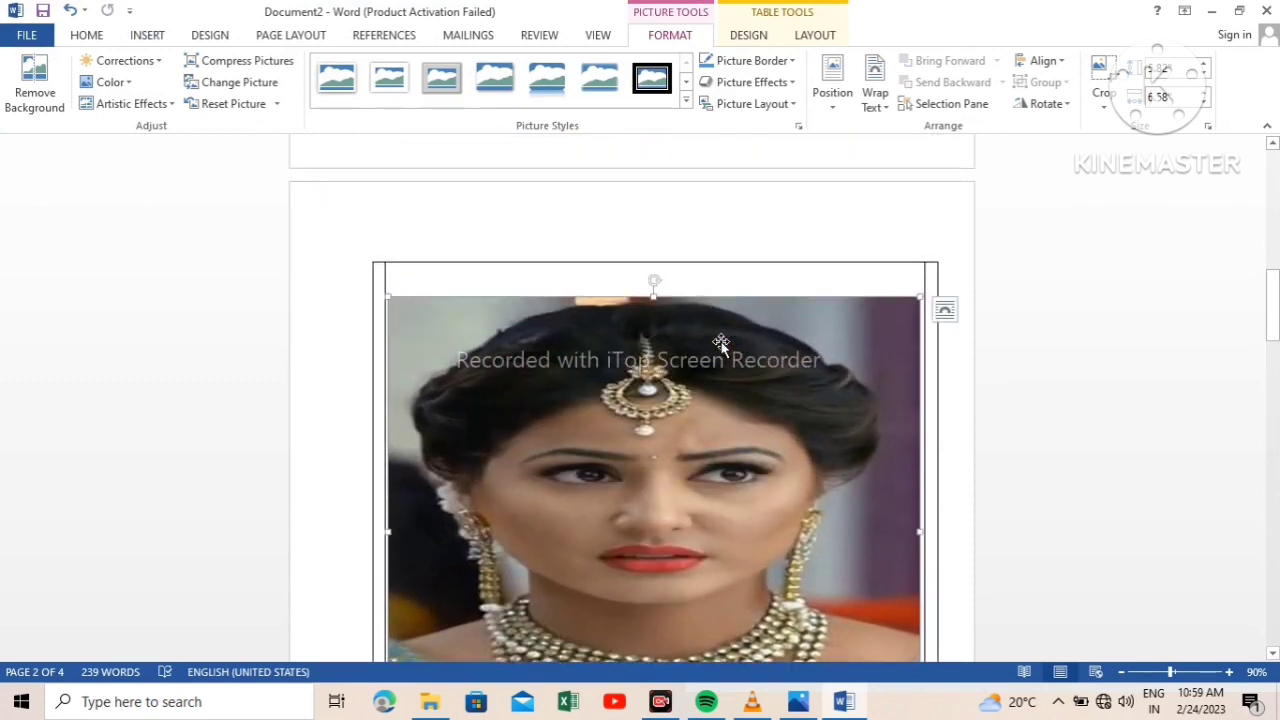
# - Position the picture at the top center with text wrapping and set its wrapping to Behind Text
pyautogui.click(843, 97)
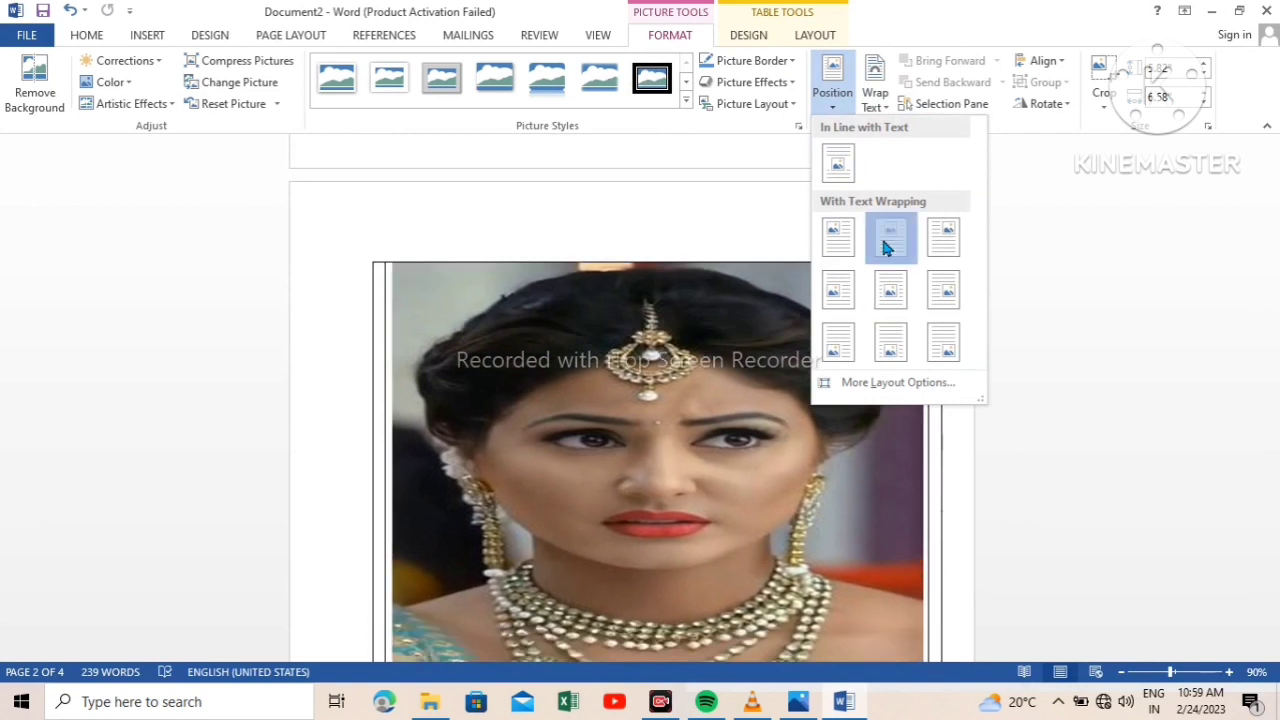
pyautogui.click(888, 244)
pyautogui.click(875, 100)
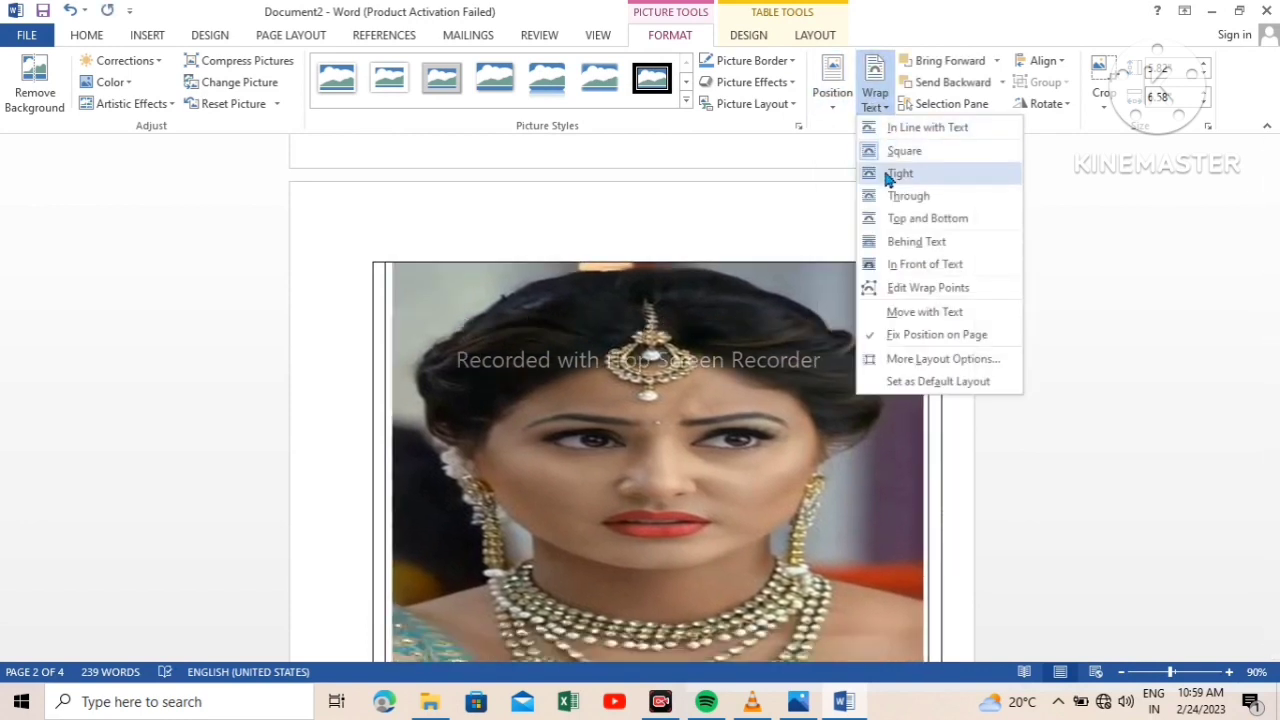
pyautogui.click(916, 242)
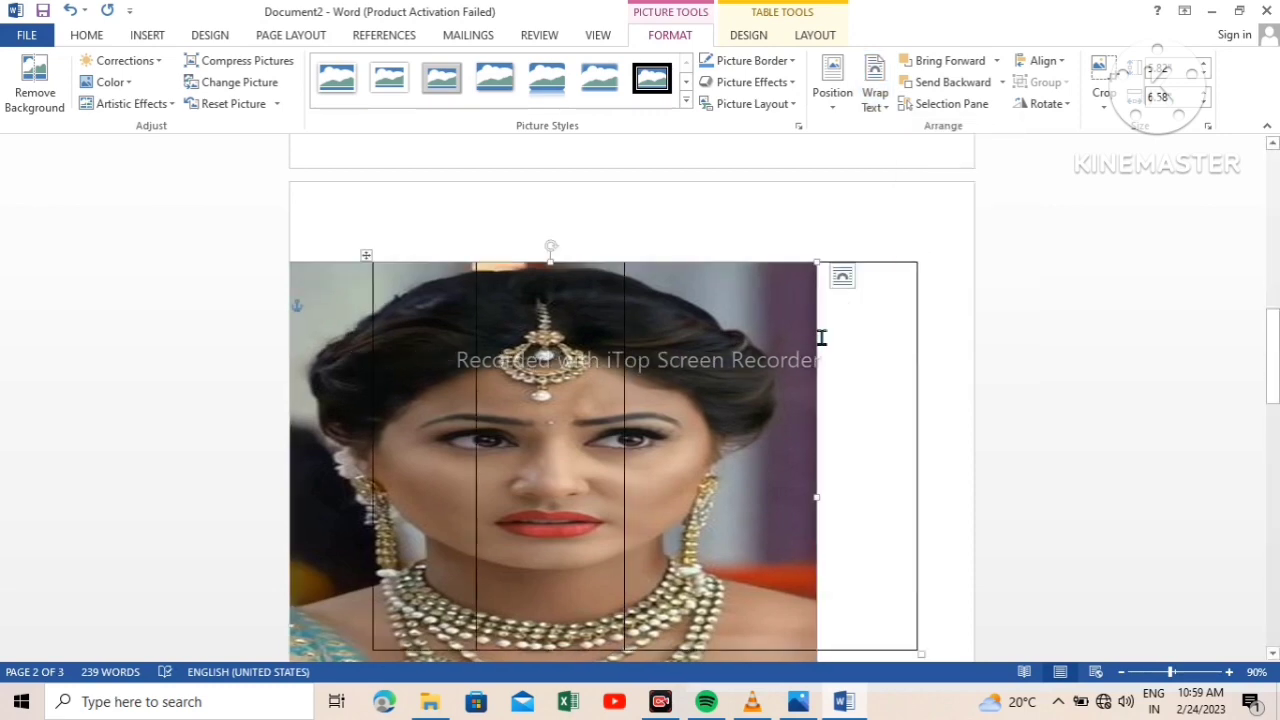
pyautogui.scroll(-3, 820, 337)
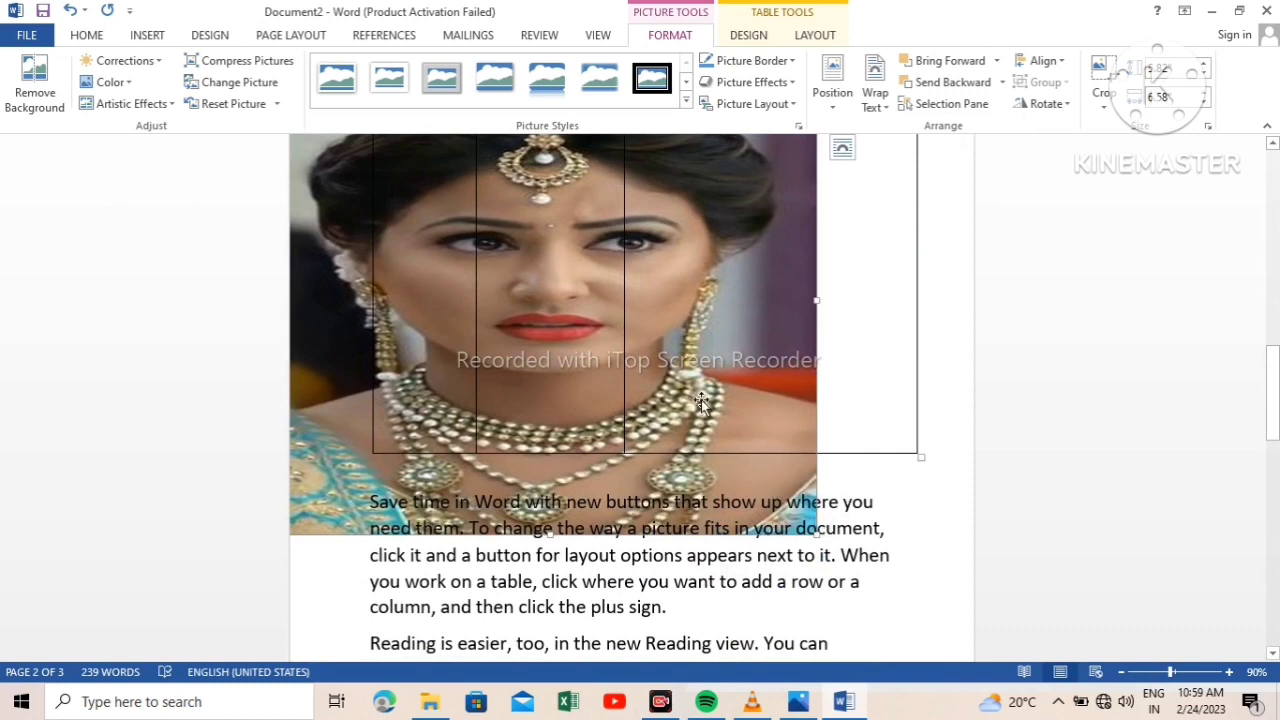
# - Draw a smiley face shape about 4.36" wide and 3.9" high over the picture and shift it slightly
pyautogui.click(150, 36)
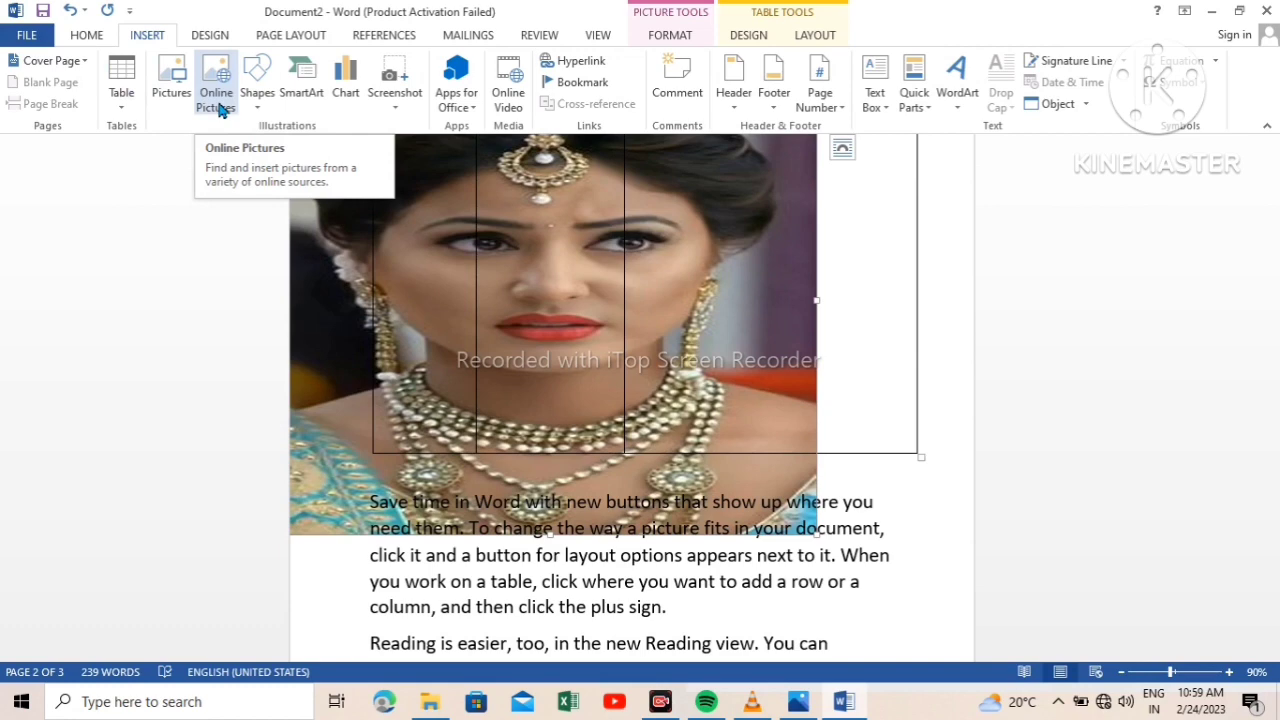
pyautogui.scroll(2, 823, 230)
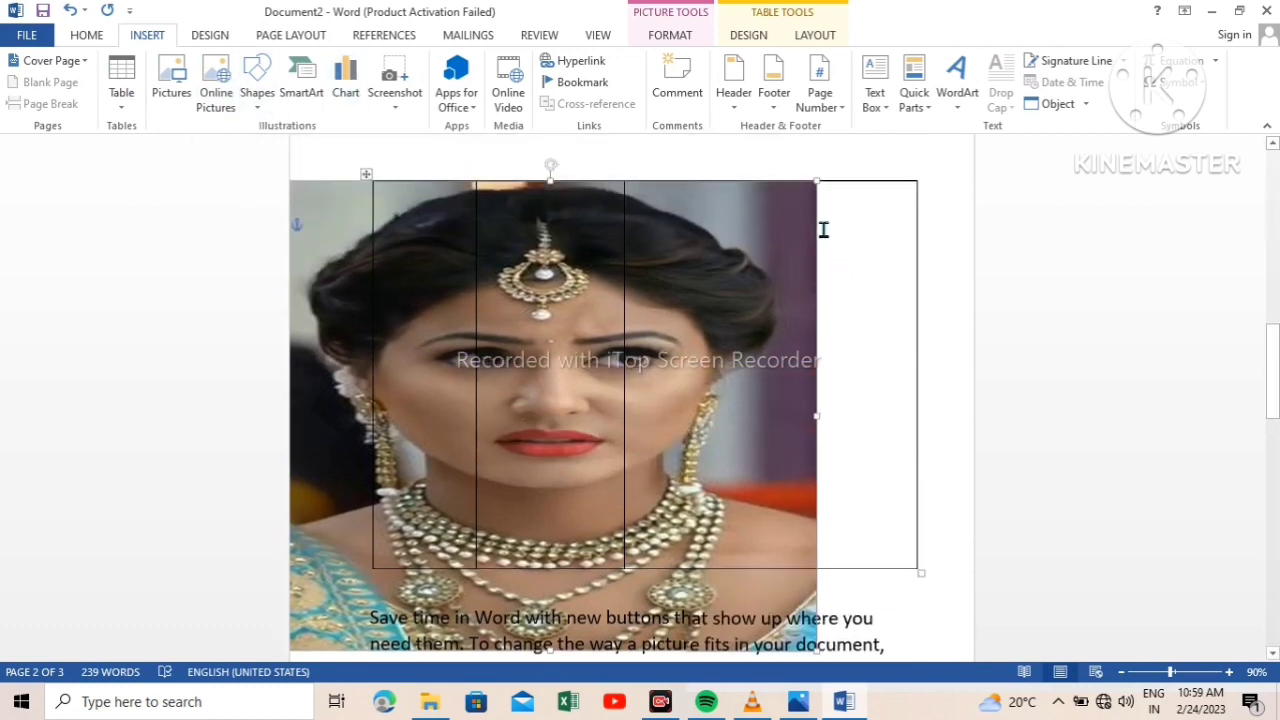
pyautogui.scroll(1, 823, 230)
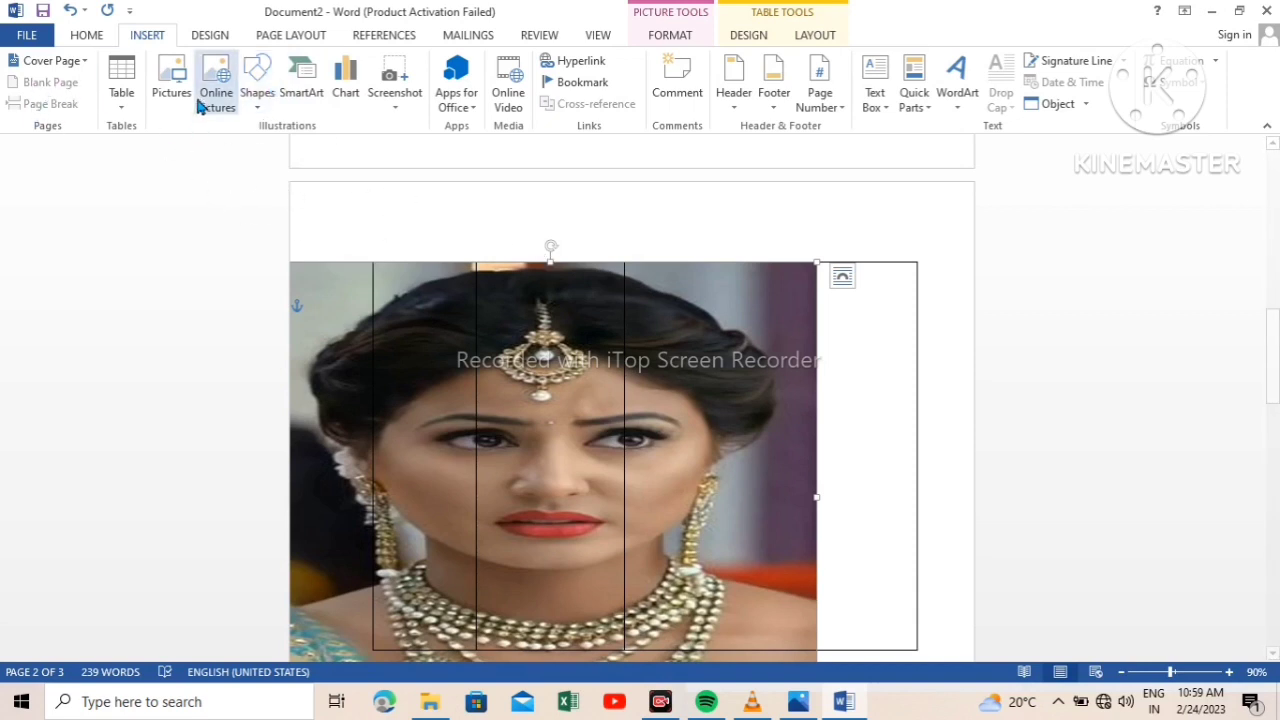
pyautogui.click(257, 90)
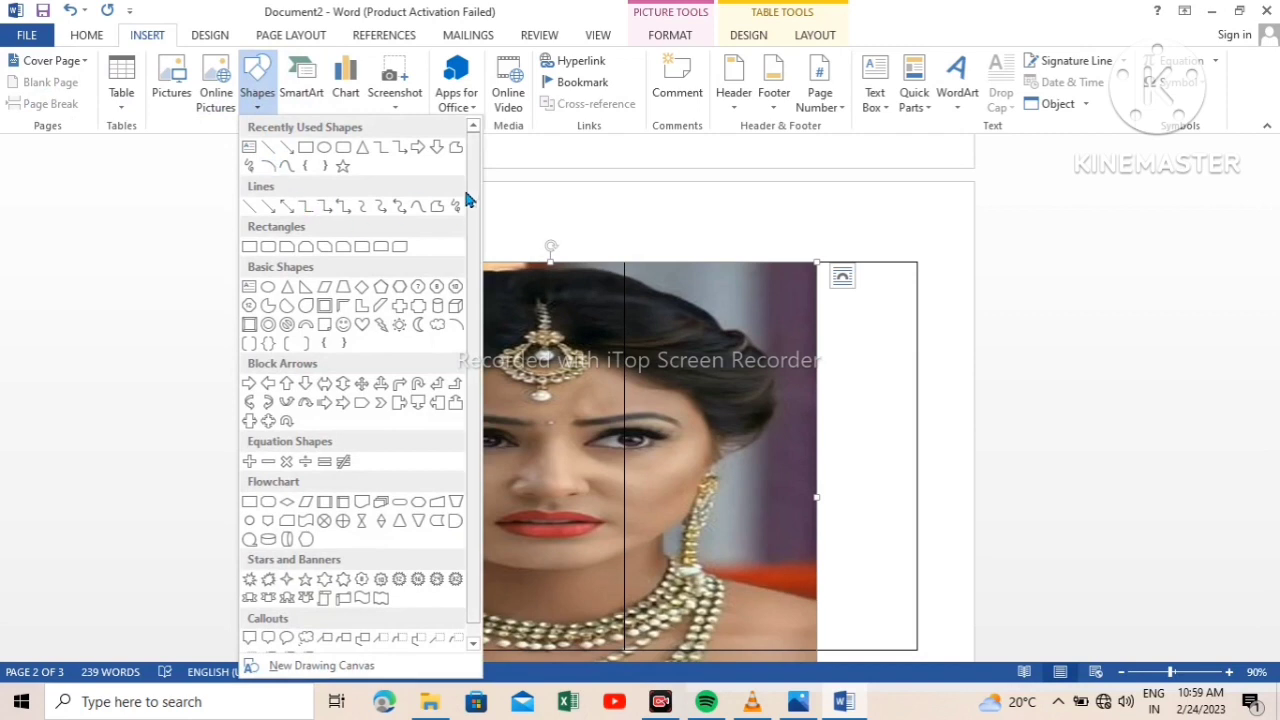
pyautogui.click(333, 338)
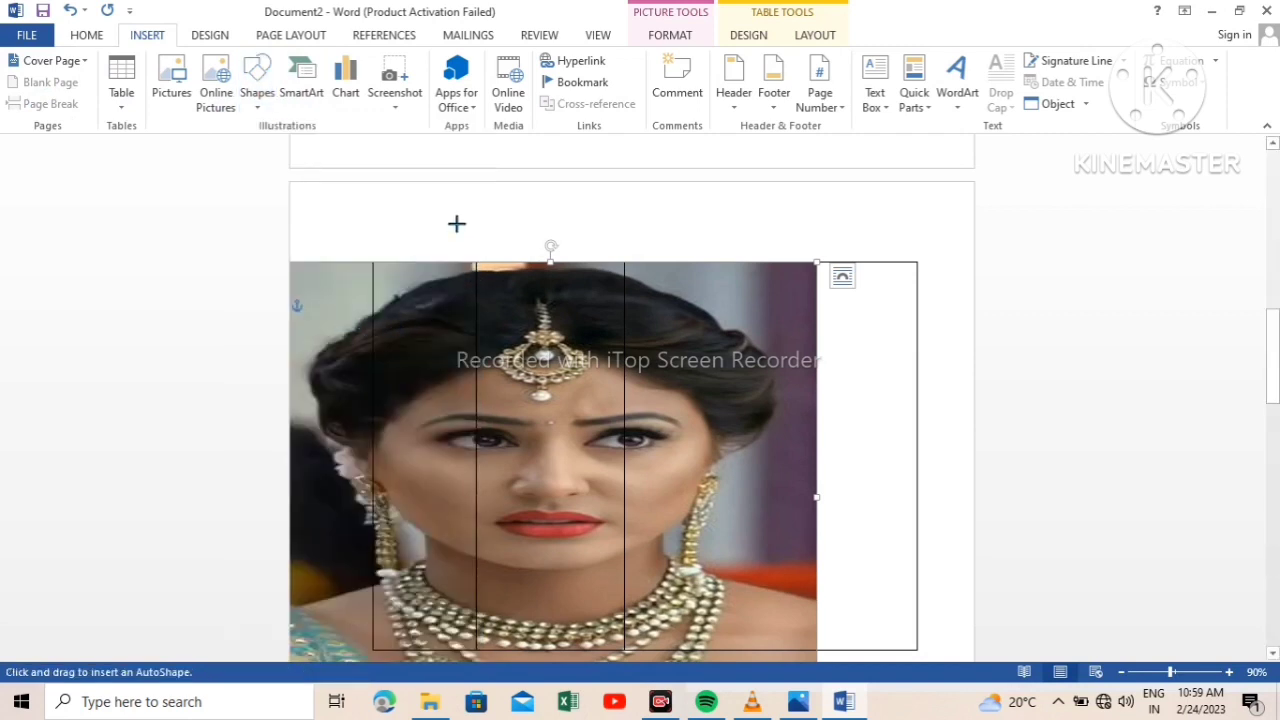
pyautogui.moveTo(442, 271)
pyautogui.mouseDown()
pyautogui.moveTo(584, 436)
pyautogui.moveTo(785, 587)
pyautogui.mouseUp()
pyautogui.moveTo(729, 474)
pyautogui.mouseDown()
pyautogui.moveTo(608, 474)
pyautogui.moveTo(699, 484)
pyautogui.mouseUp()
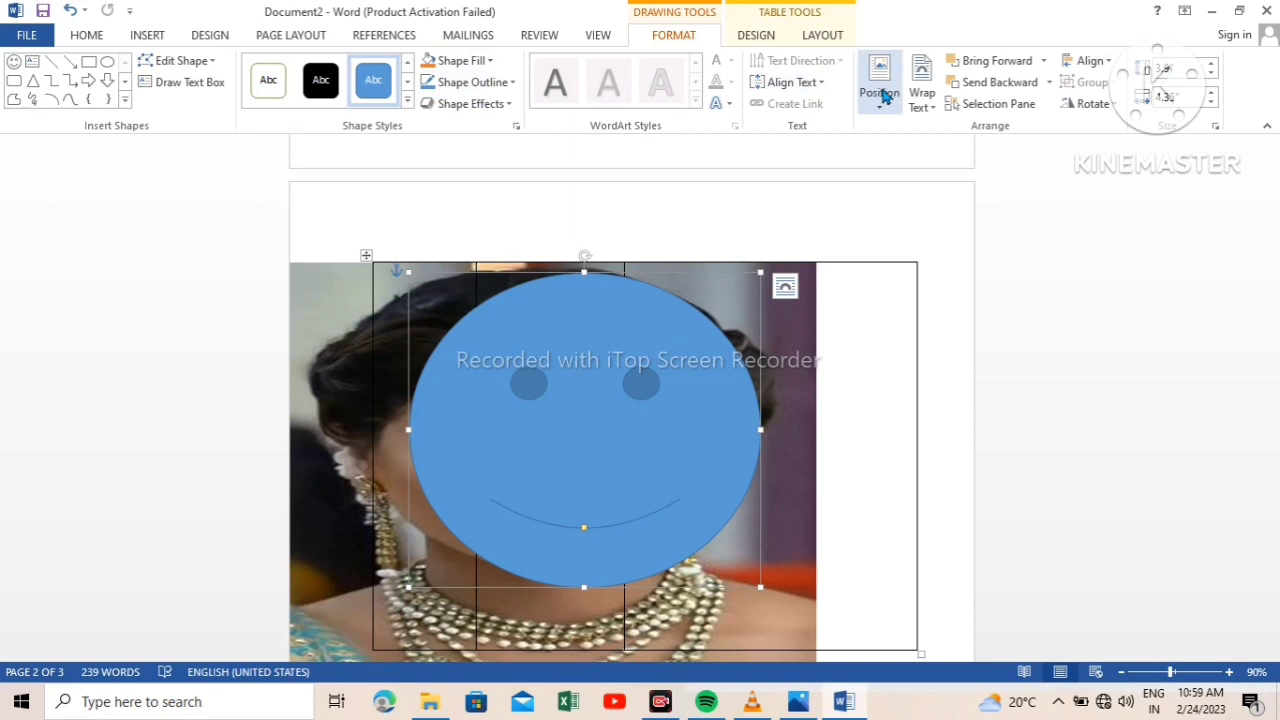
# - Set the smiley shape's text wrapping to Behind Text and move it over the face in the picture
pyautogui.click(921, 93)
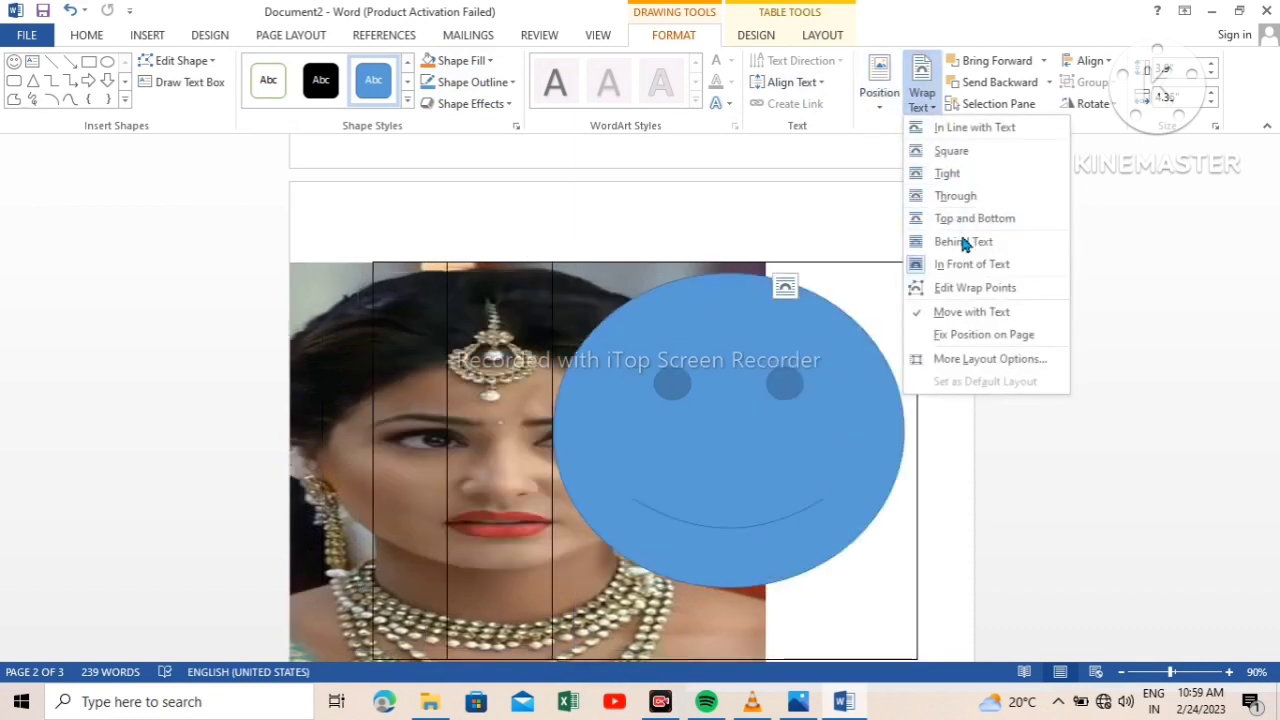
pyautogui.click(963, 243)
pyautogui.moveTo(583, 400); pyautogui.dragTo(509, 358)
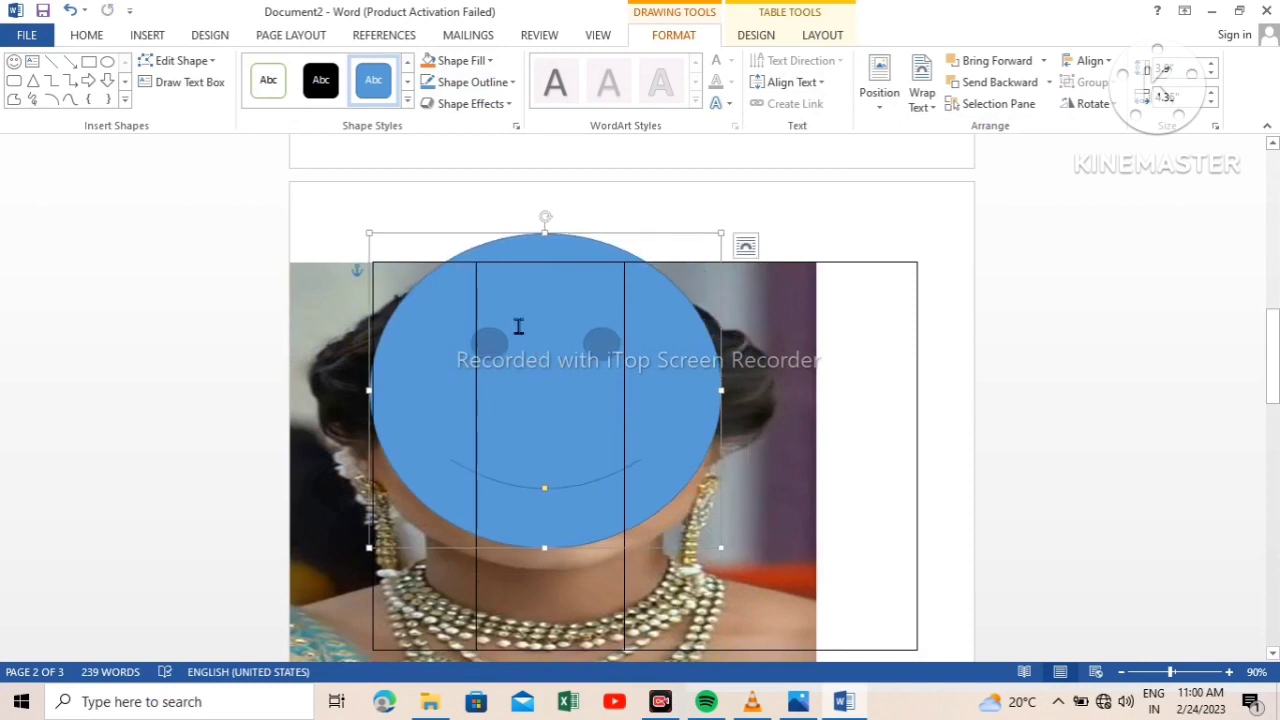
# - Browse the SmartArt categories and insert a Basic Block List graphic from the List category
pyautogui.click(160, 36)
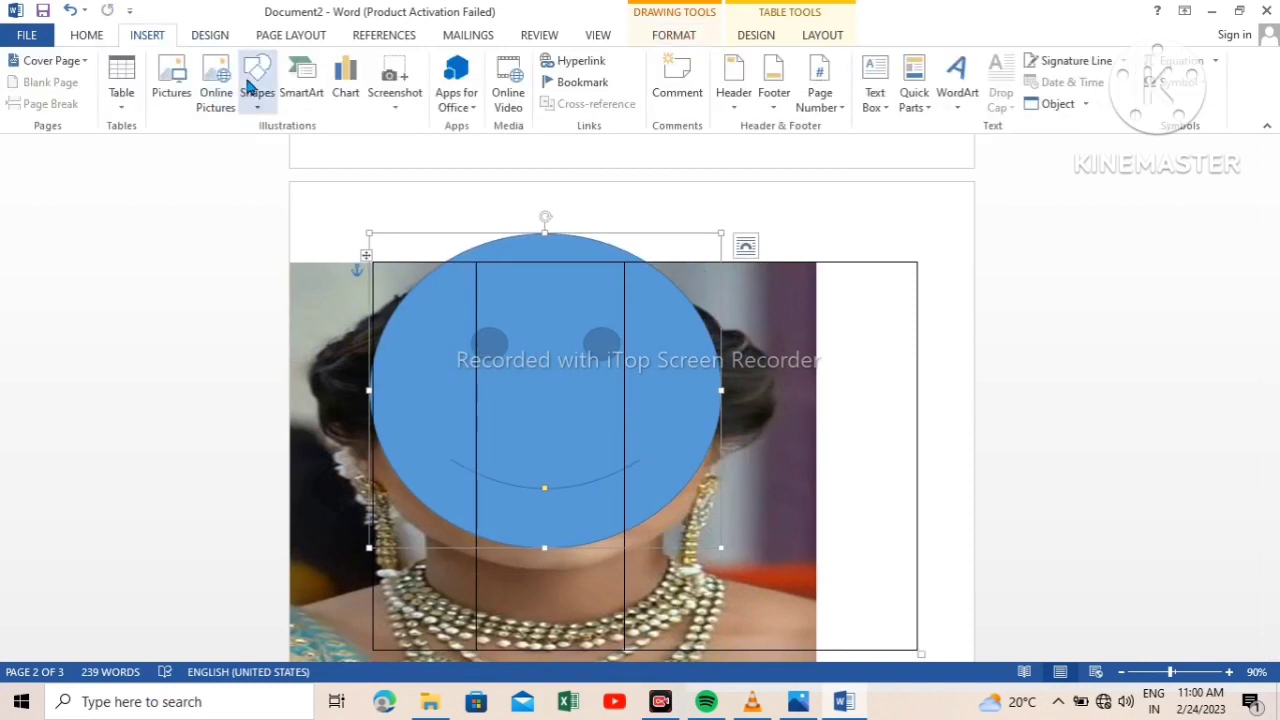
pyautogui.click(307, 93)
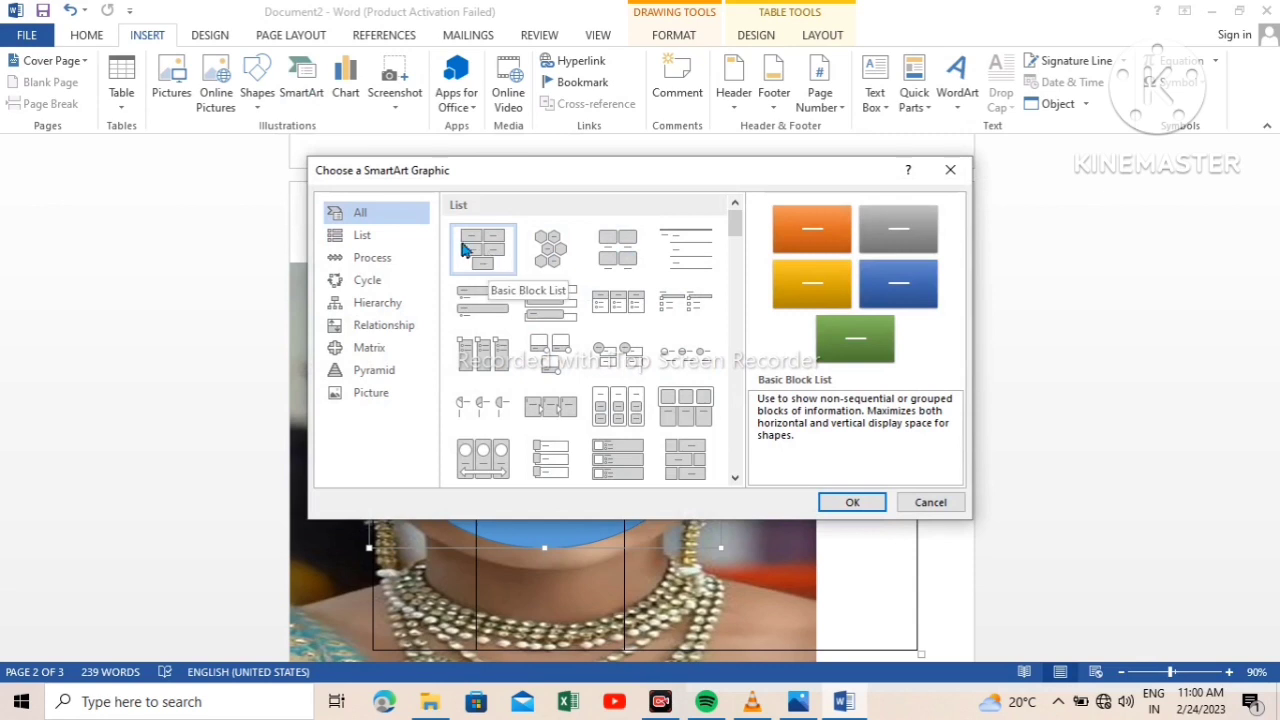
pyautogui.click(370, 236)
pyautogui.click(382, 258)
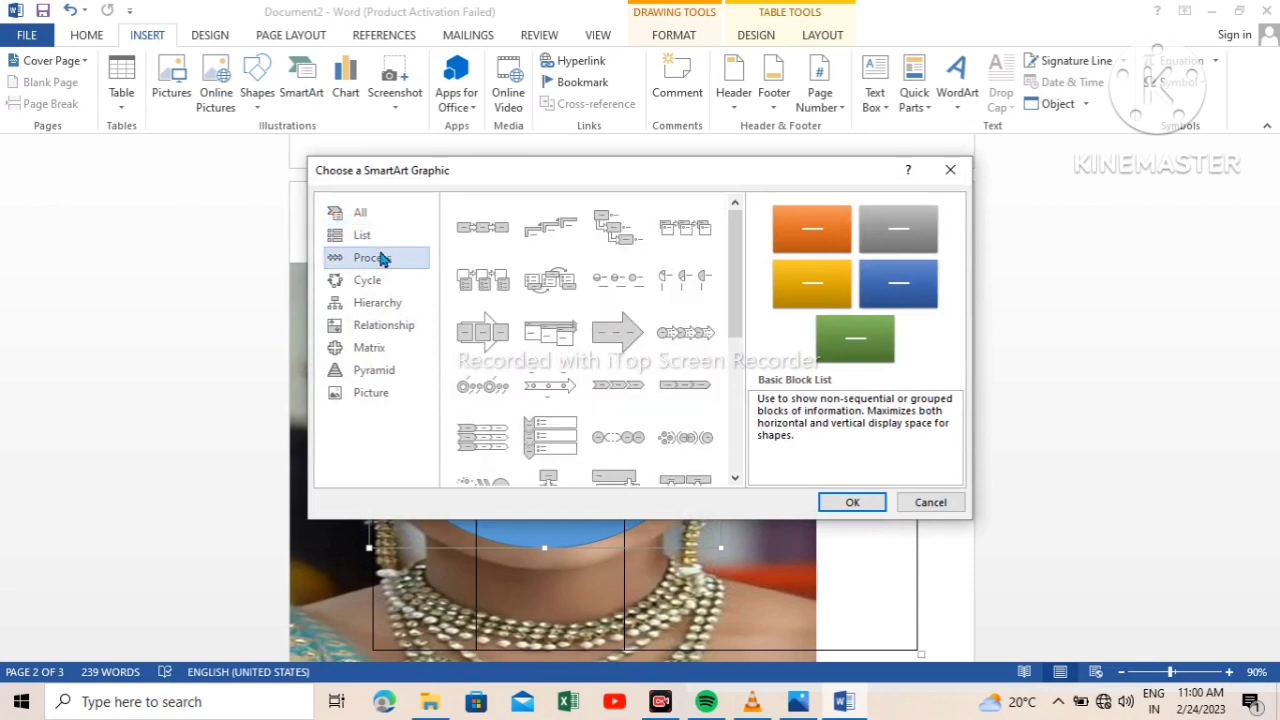
pyautogui.click(386, 281)
pyautogui.click(388, 303)
pyautogui.click(388, 325)
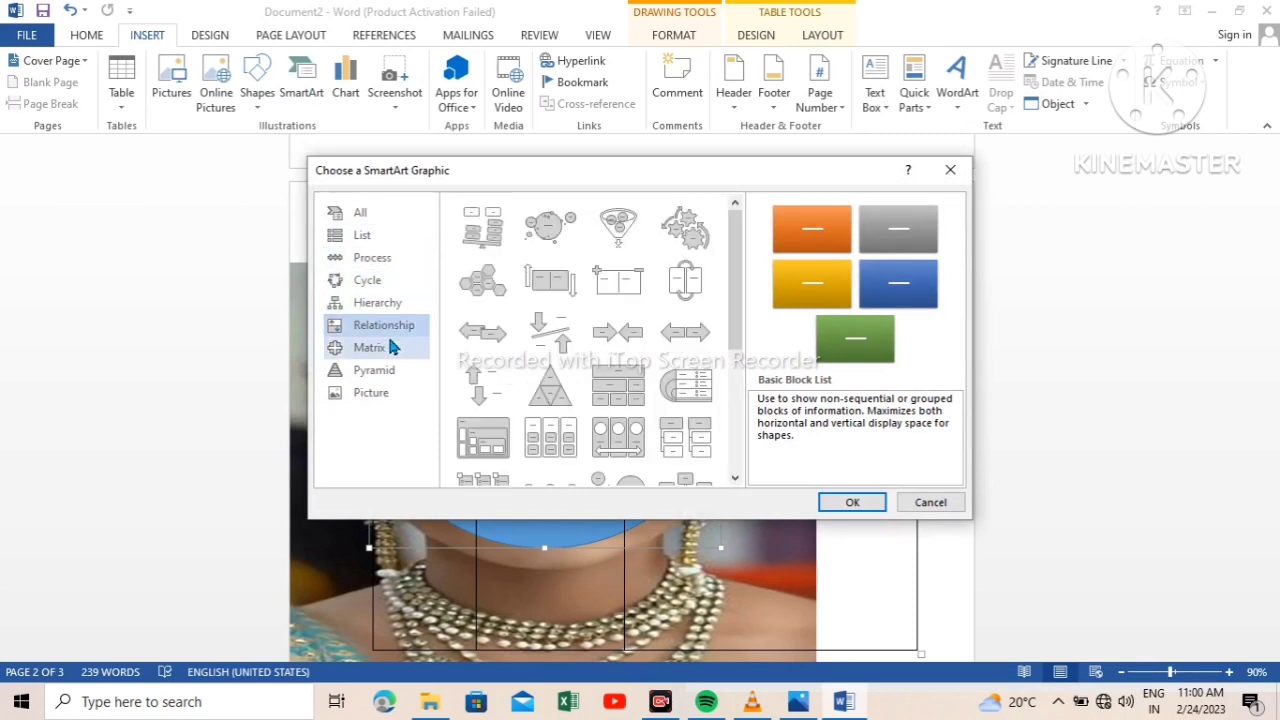
pyautogui.click(395, 236)
pyautogui.click(534, 232)
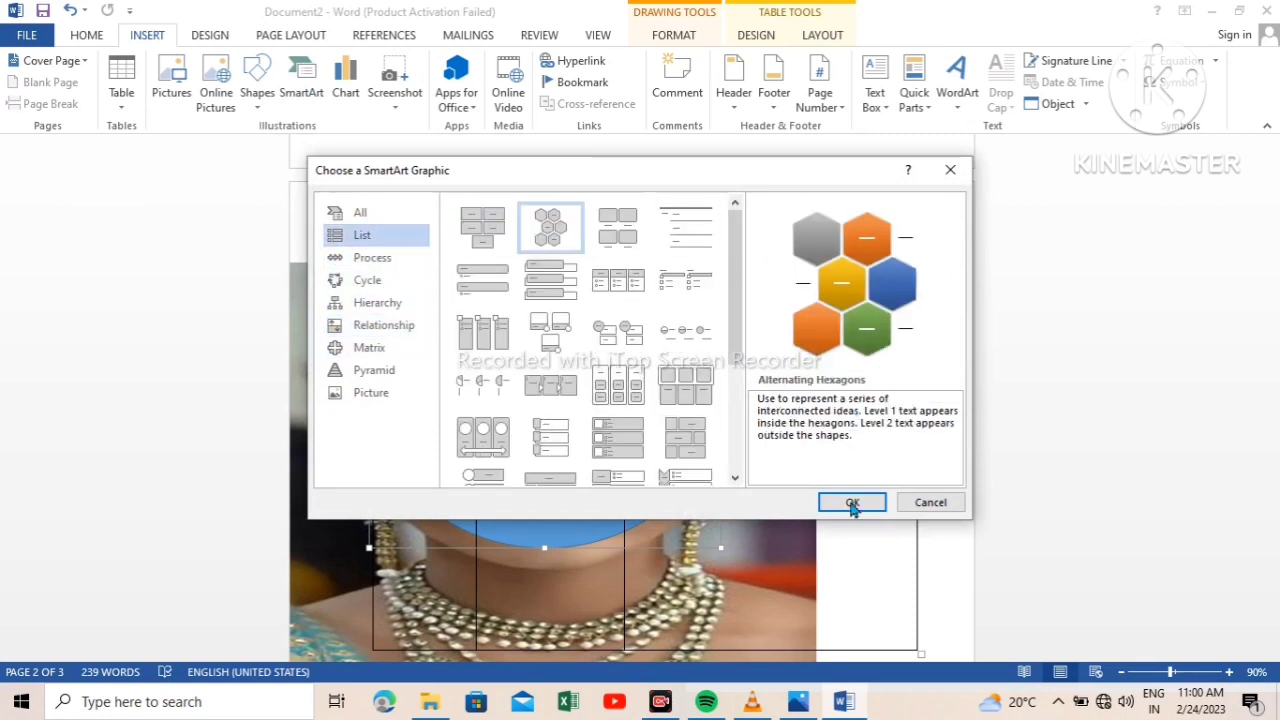
pyautogui.click(483, 225)
pyautogui.click(846, 502)
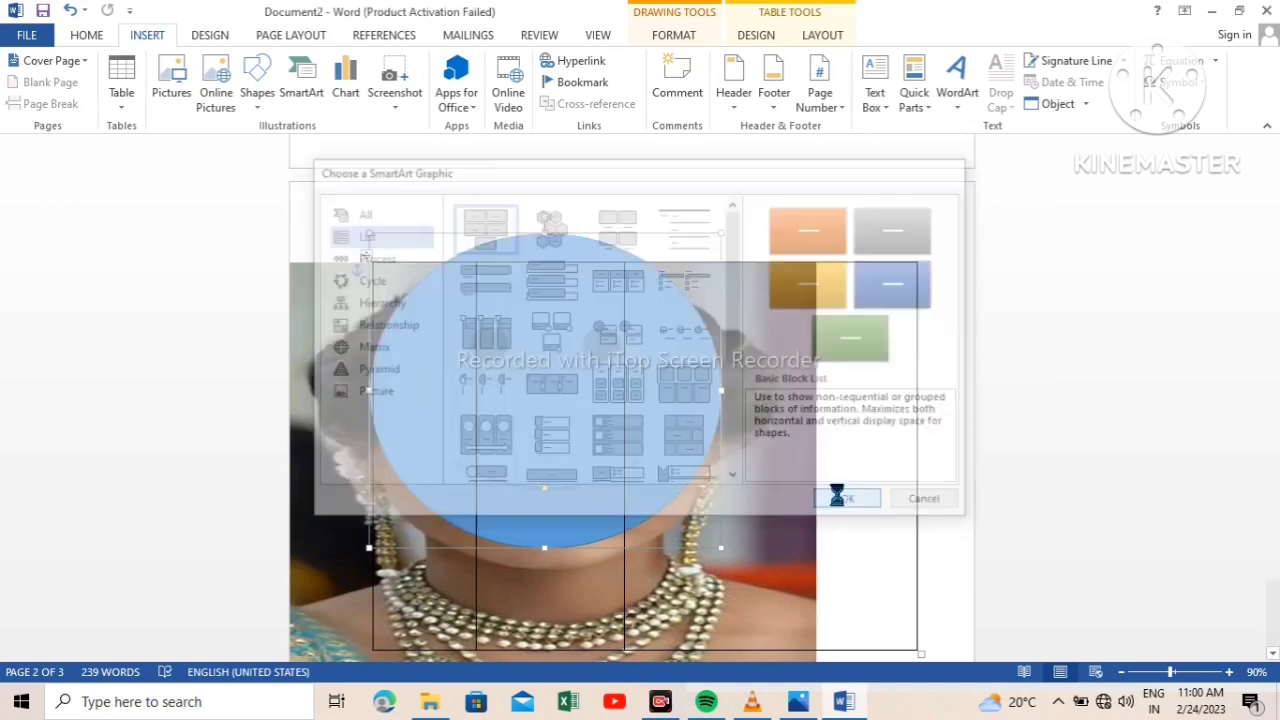